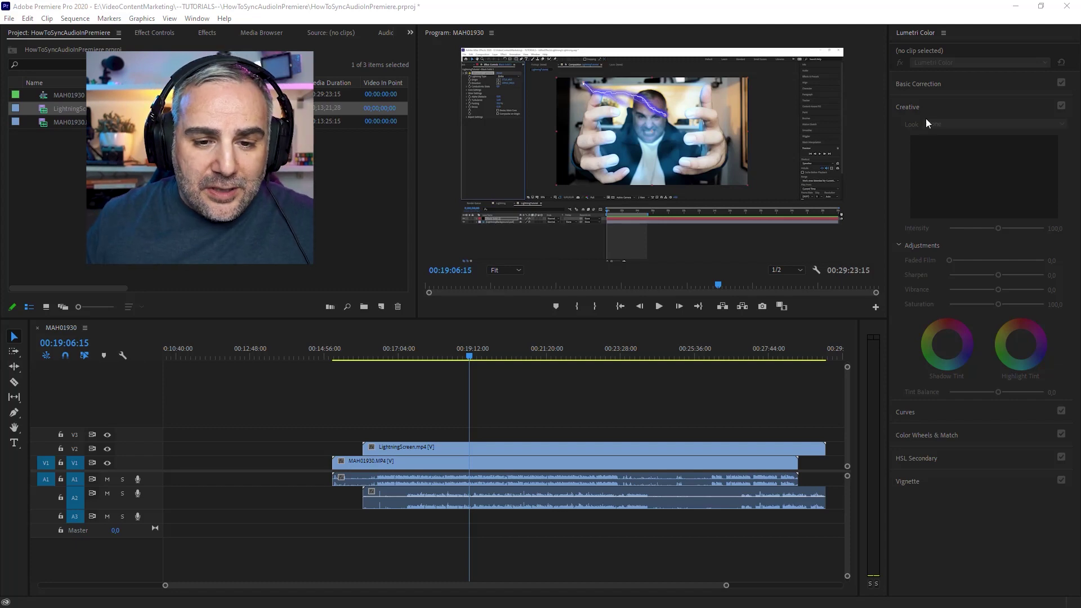
- Synchronize all four timeline clips by Audio, using Track Channel 1
{"action": "left_click", "coordinate": [535, 419]}
{"action": "left_click_drag", "start_coordinate": [319, 418], "coordinate": [523, 537]}
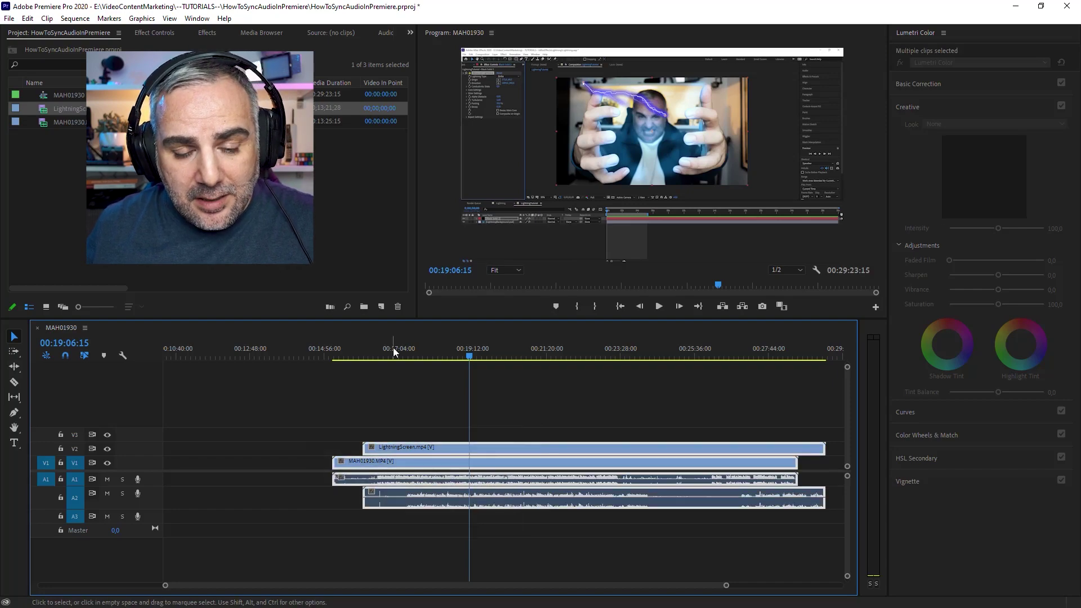
{"action": "right_click", "coordinate": [481, 451]}
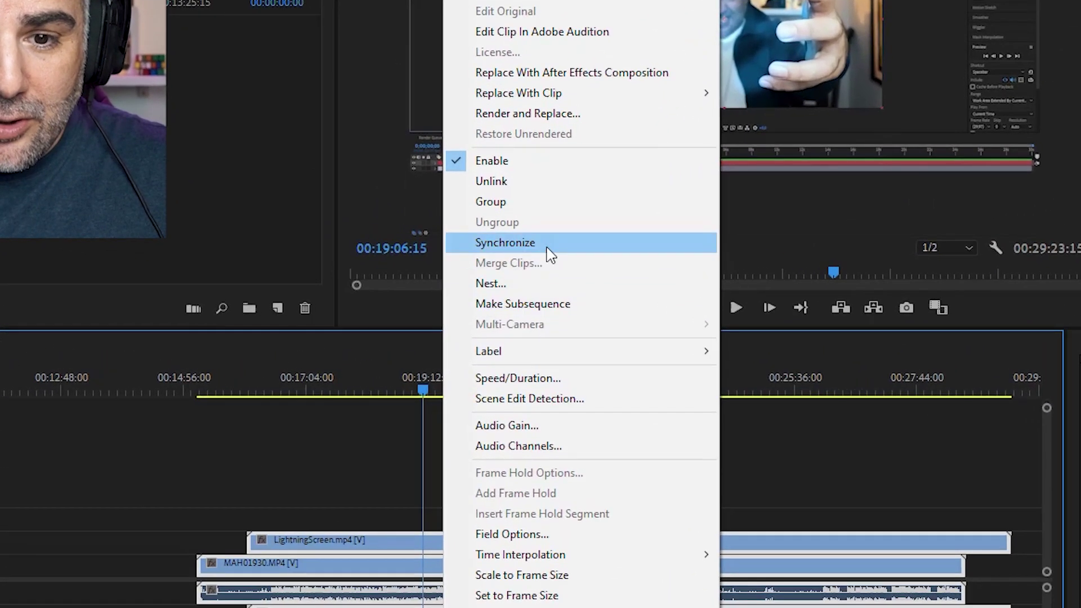
{"action": "left_click", "coordinate": [551, 250]}
{"action": "left_click_drag", "start_coordinate": [539, 203], "coordinate": [478, 206]}
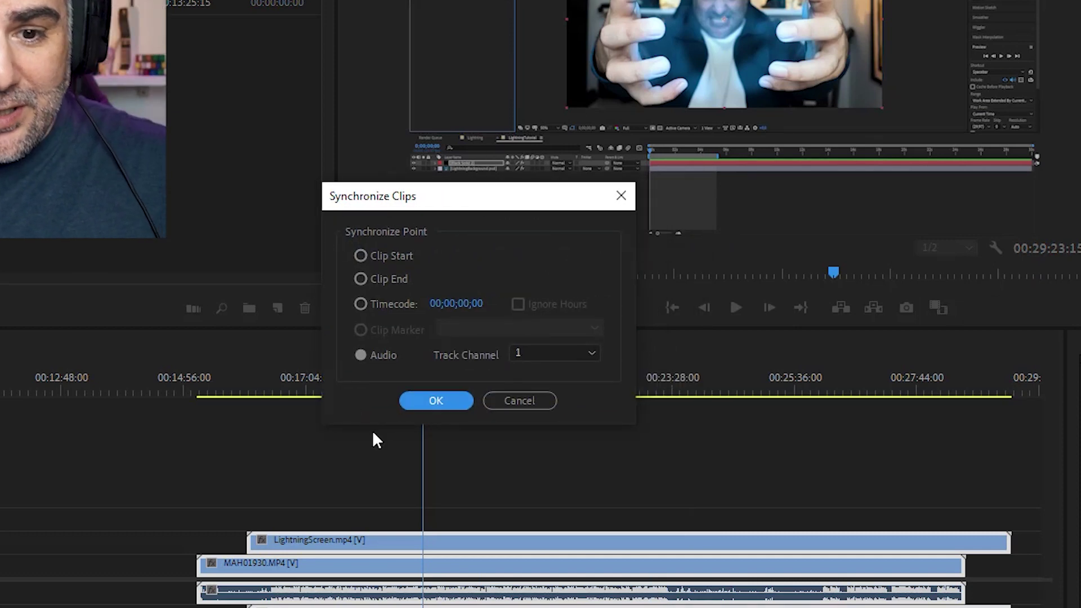
{"action": "left_click", "coordinate": [586, 353]}
{"action": "left_click", "coordinate": [590, 353]}
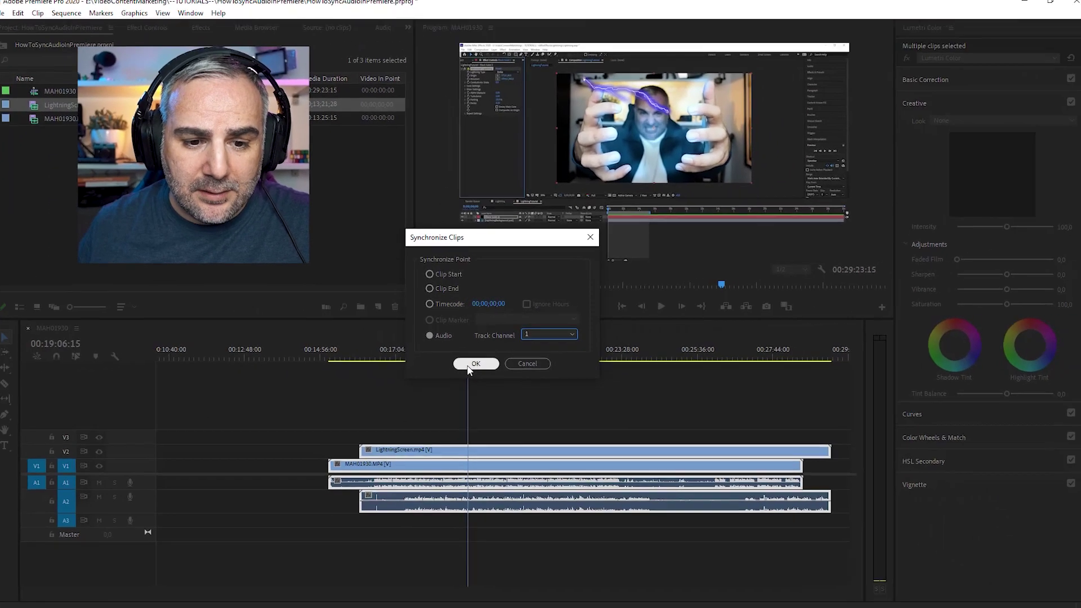
{"action": "left_click", "coordinate": [435, 401]}
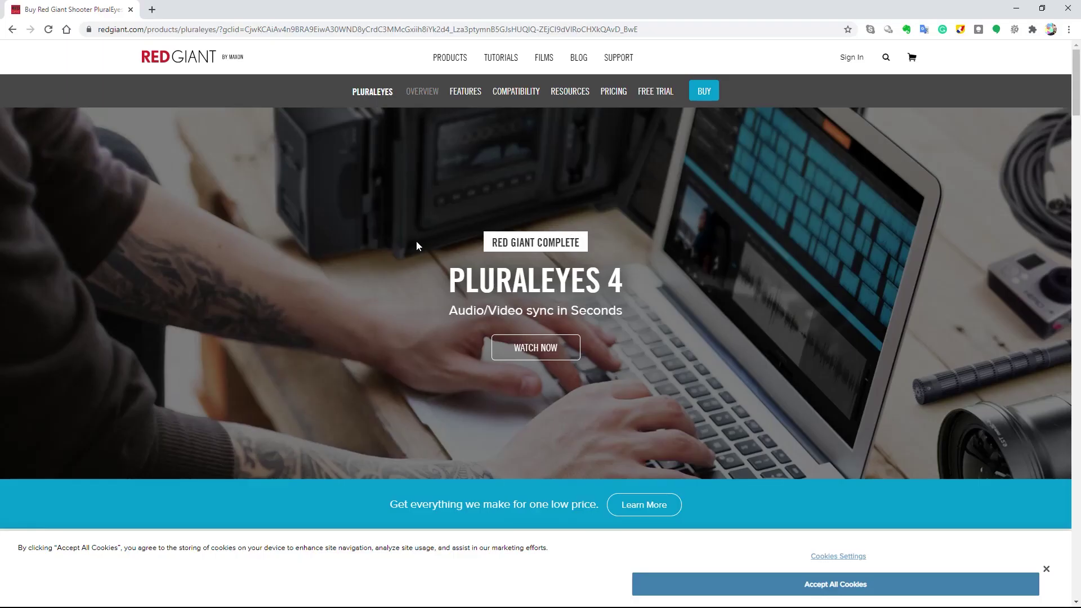
{"action": "scroll", "coordinate": [204, 363], "scroll_direction": "down", "scroll_amount": 8}
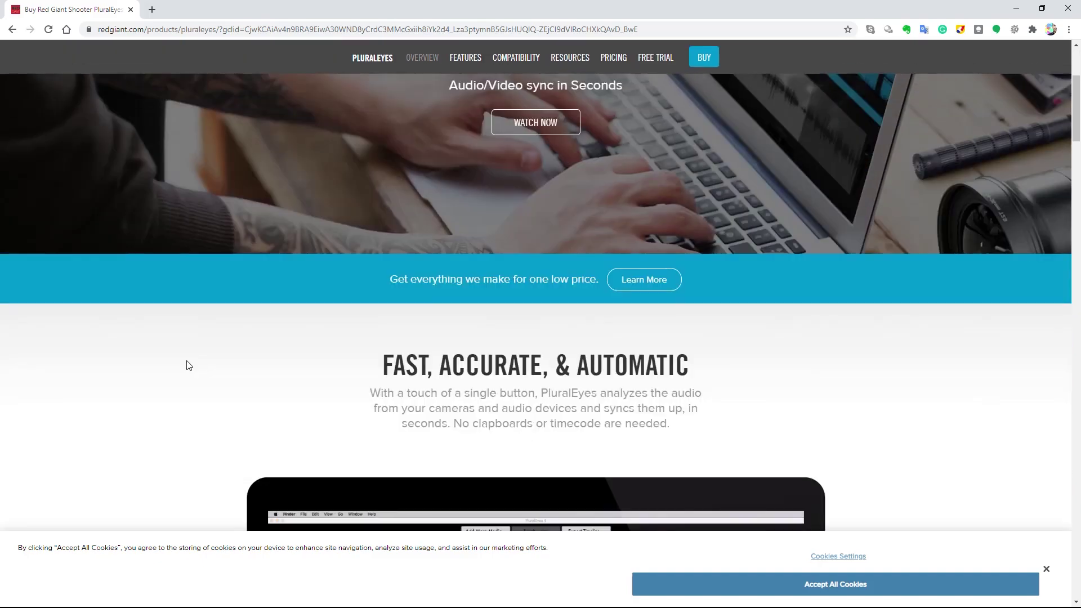
{"action": "scroll", "coordinate": [172, 370], "scroll_direction": "down", "scroll_amount": 2}
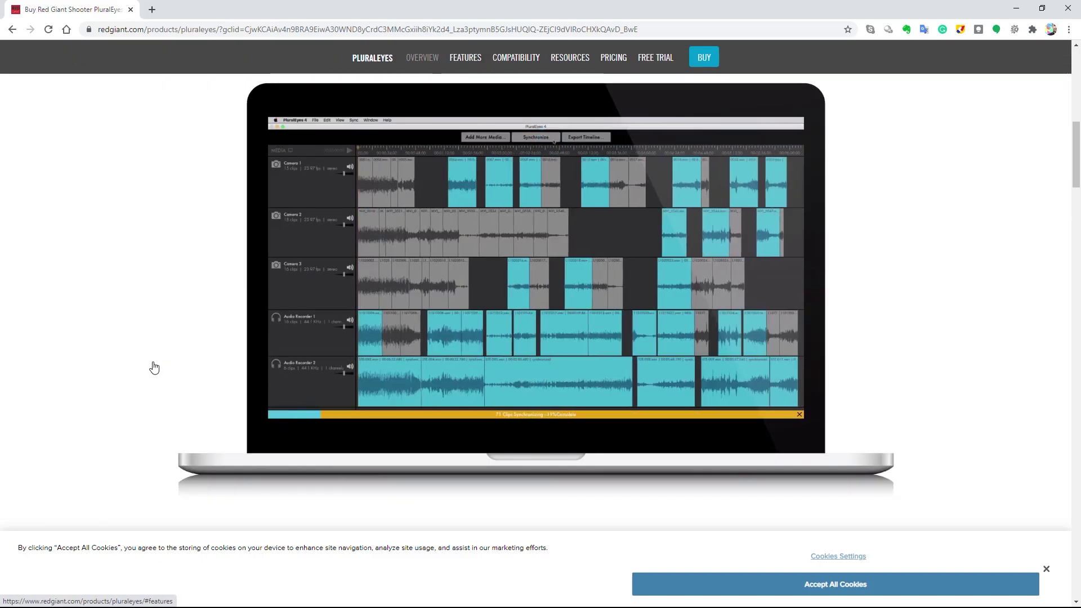
{"action": "scroll", "coordinate": [155, 366], "scroll_direction": "down", "scroll_amount": 4}
{"action": "scroll", "coordinate": [157, 365], "scroll_direction": "down", "scroll_amount": 6}
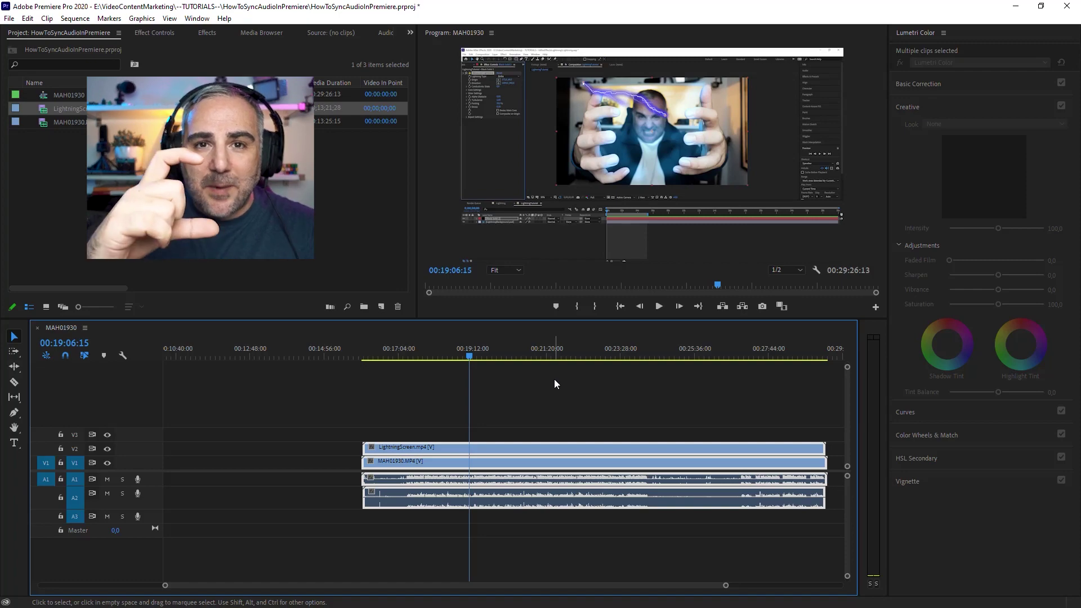
- Zoom into the timeline and slide the LightningScreen clip earlier
{"action": "scroll", "coordinate": [363, 494], "scroll_direction": "up", "scroll_amount": 2}
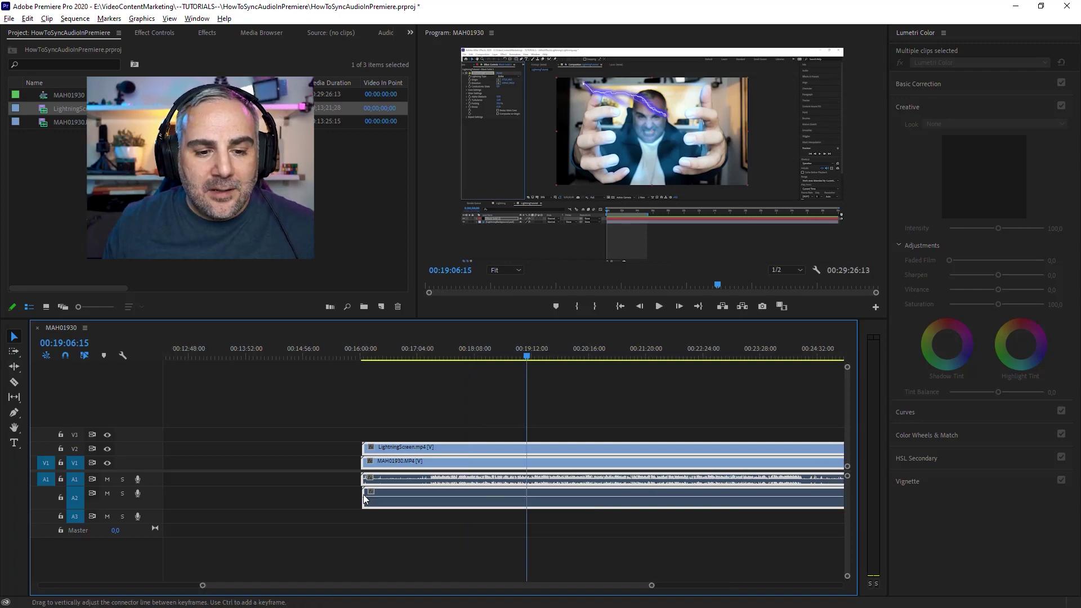
{"action": "scroll", "coordinate": [396, 503], "scroll_direction": "up", "scroll_amount": 5}
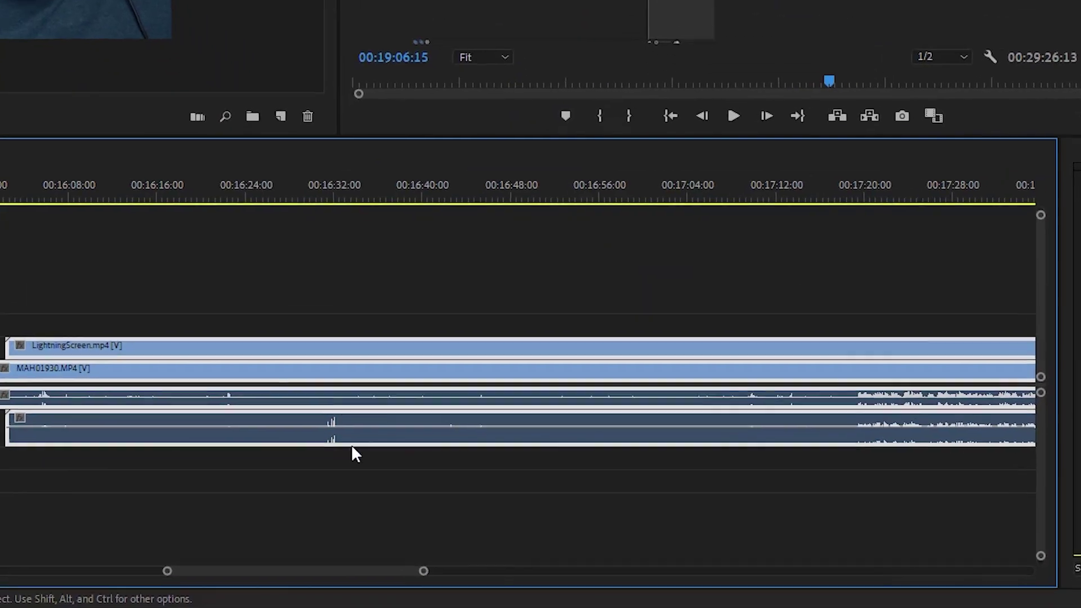
{"action": "scroll", "coordinate": [441, 416], "scroll_direction": "down", "scroll_amount": 3}
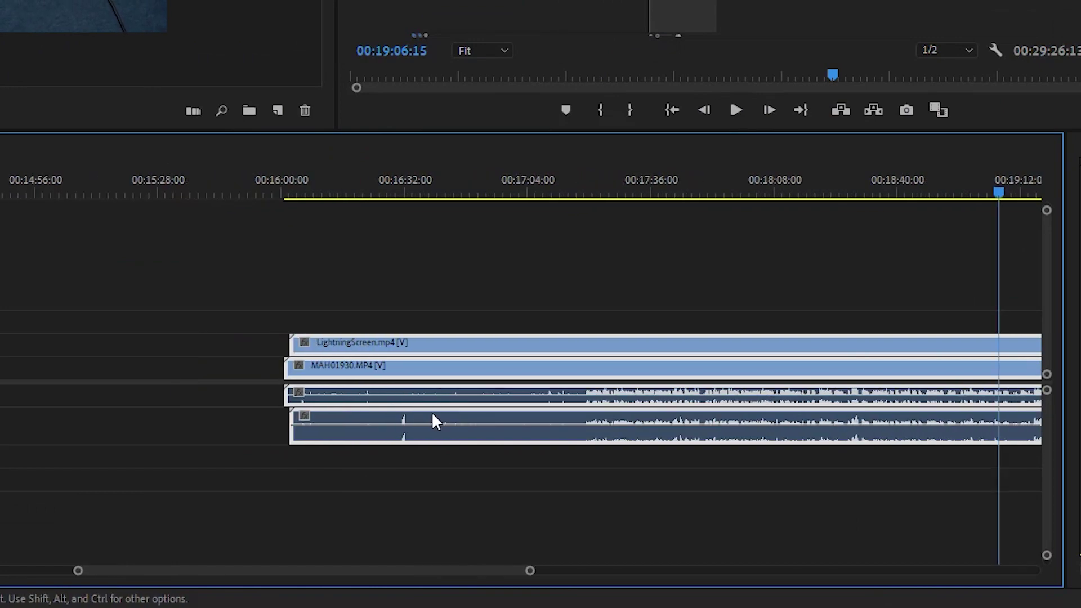
{"action": "scroll", "coordinate": [509, 279], "scroll_direction": "down", "scroll_amount": 3}
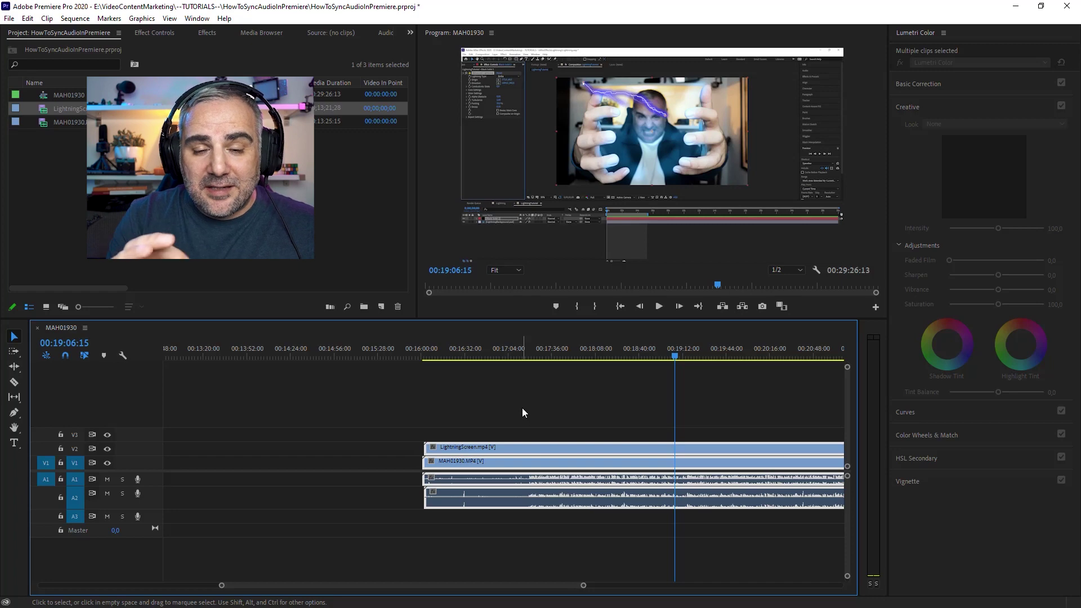
{"action": "left_click", "coordinate": [522, 408]}
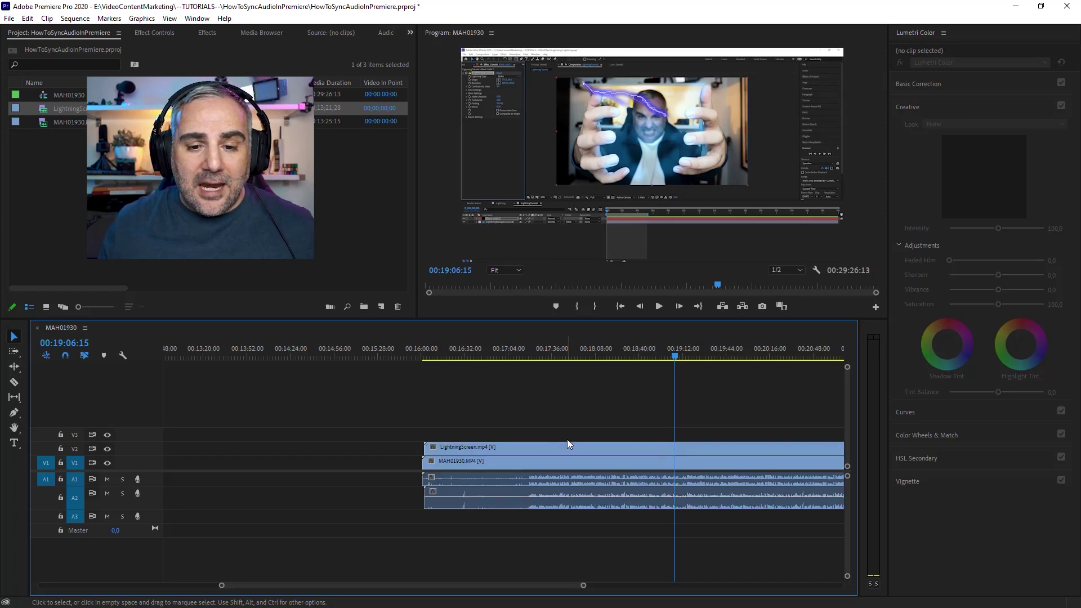
{"action": "left_click", "coordinate": [615, 447]}
{"action": "mouse_move", "coordinate": [567, 449]}
{"action": "left_mouse_down"}
{"action": "mouse_move", "coordinate": [463, 450]}
{"action": "mouse_move", "coordinate": [586, 451]}
{"action": "mouse_move", "coordinate": [564, 451]}
{"action": "mouse_move", "coordinate": [579, 461]}
{"action": "left_mouse_up"}
- Drag the screen-recording clip left until its A2 waveform matches the A1 camera audio
{"action": "scroll", "coordinate": [580, 461], "scroll_direction": "down", "scroll_amount": 4}
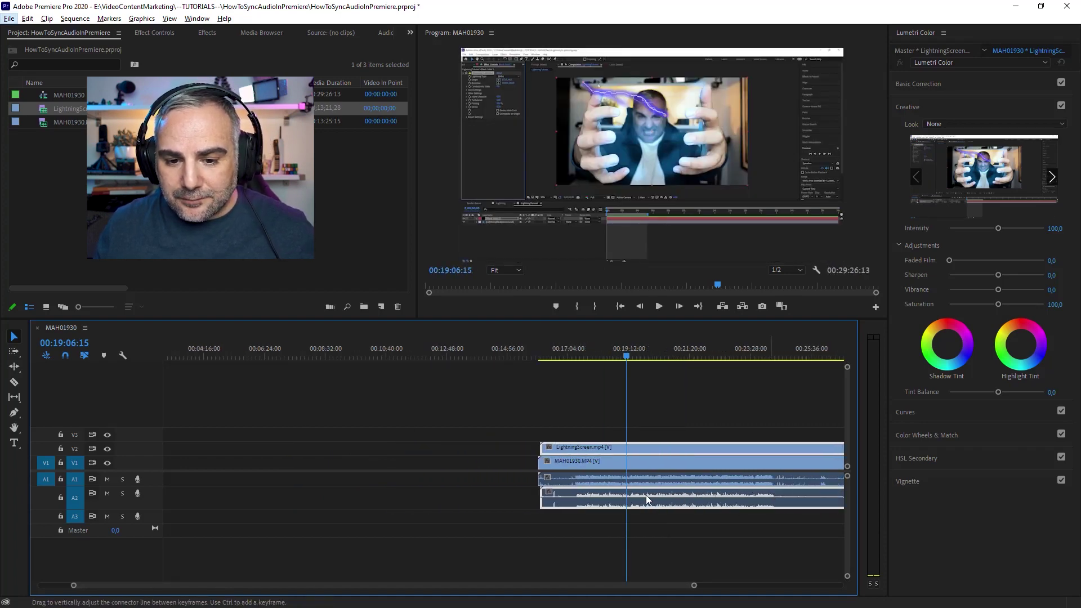
{"action": "left_click", "coordinate": [661, 436]}
{"action": "scroll", "coordinate": [626, 435], "scroll_direction": "down", "scroll_amount": 5}
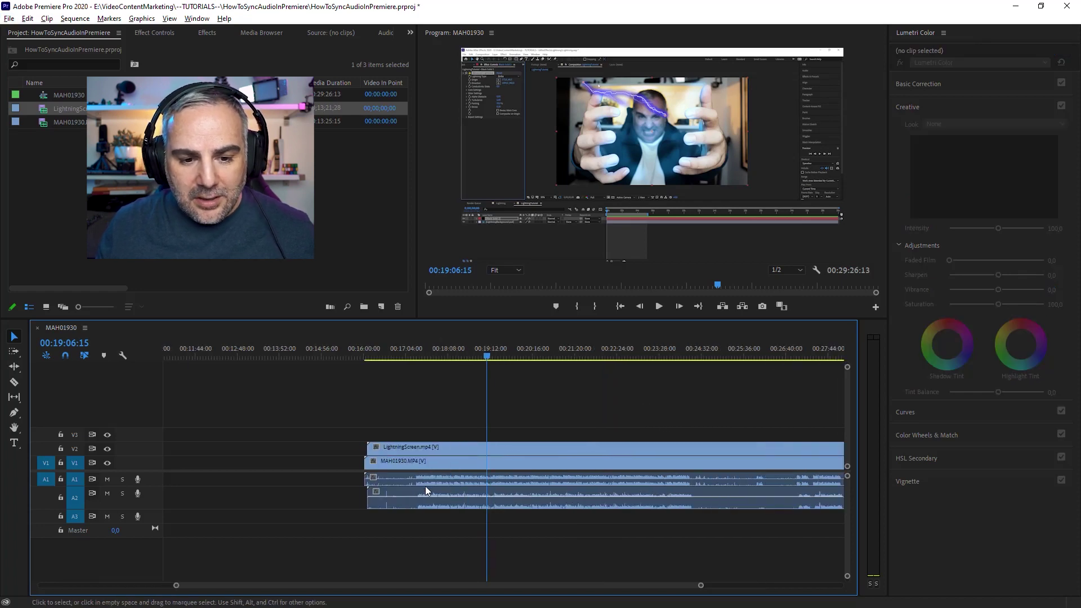
{"action": "scroll", "coordinate": [424, 487], "scroll_direction": "up", "scroll_amount": 5}
{"action": "scroll", "coordinate": [391, 478], "scroll_direction": "up", "scroll_amount": 3}
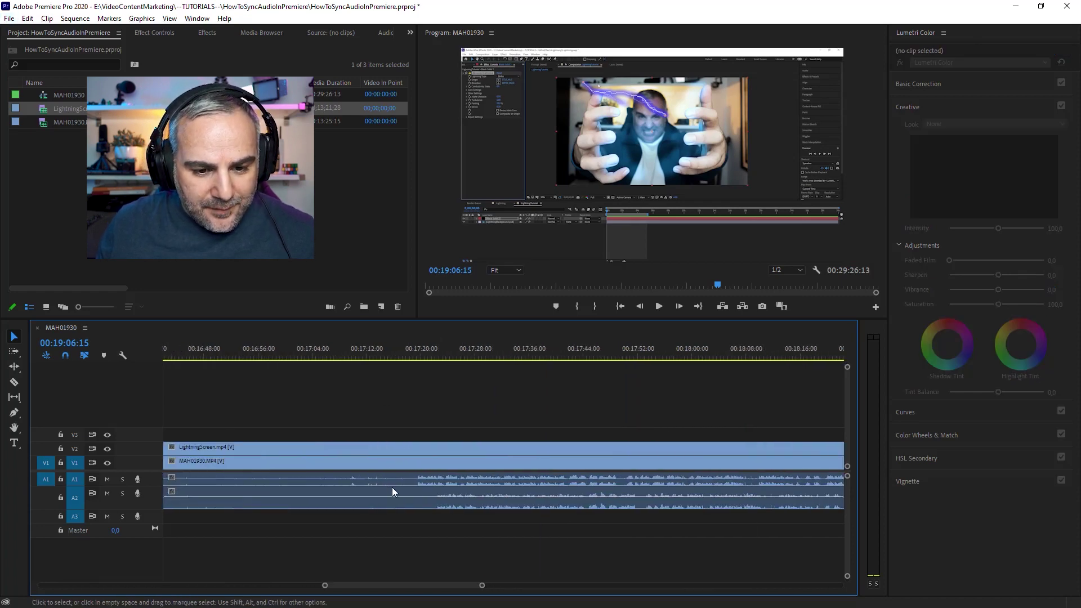
{"action": "left_click", "coordinate": [425, 448]}
{"action": "left_click_drag", "start_coordinate": [448, 448], "coordinate": [431, 450]}
{"action": "scroll", "coordinate": [407, 473], "scroll_direction": "up", "scroll_amount": 3}
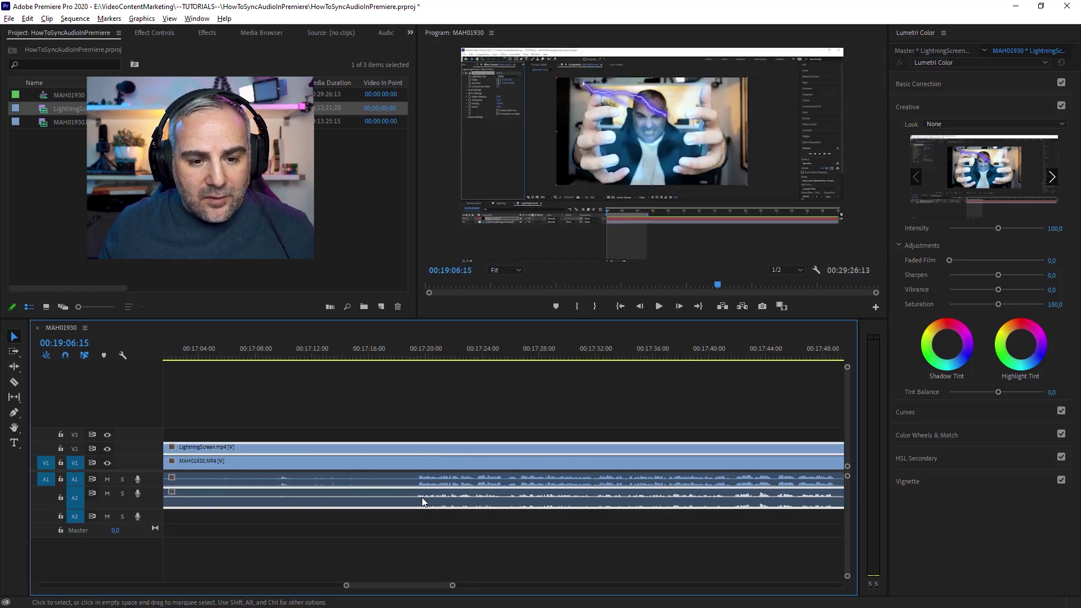
{"action": "scroll", "coordinate": [413, 489], "scroll_direction": "up", "scroll_amount": 2}
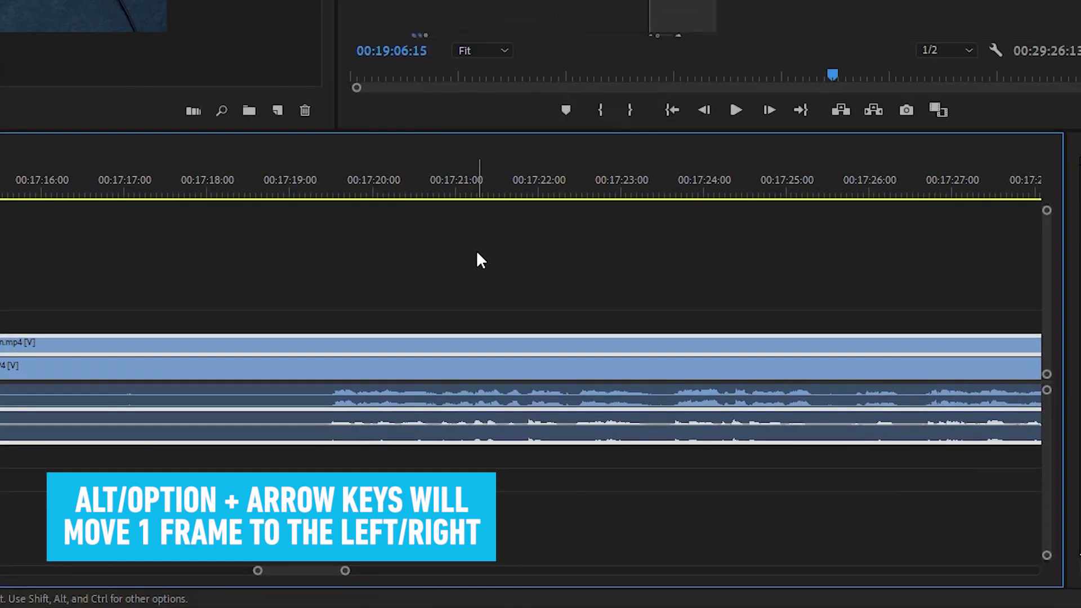
- Nudge the LightningScreen clip right by frames with Alt+Right Arrow and zoom in to check
{"action": "key", "text": "alt+Right"}
{"action": "key", "text": "alt+Right"}
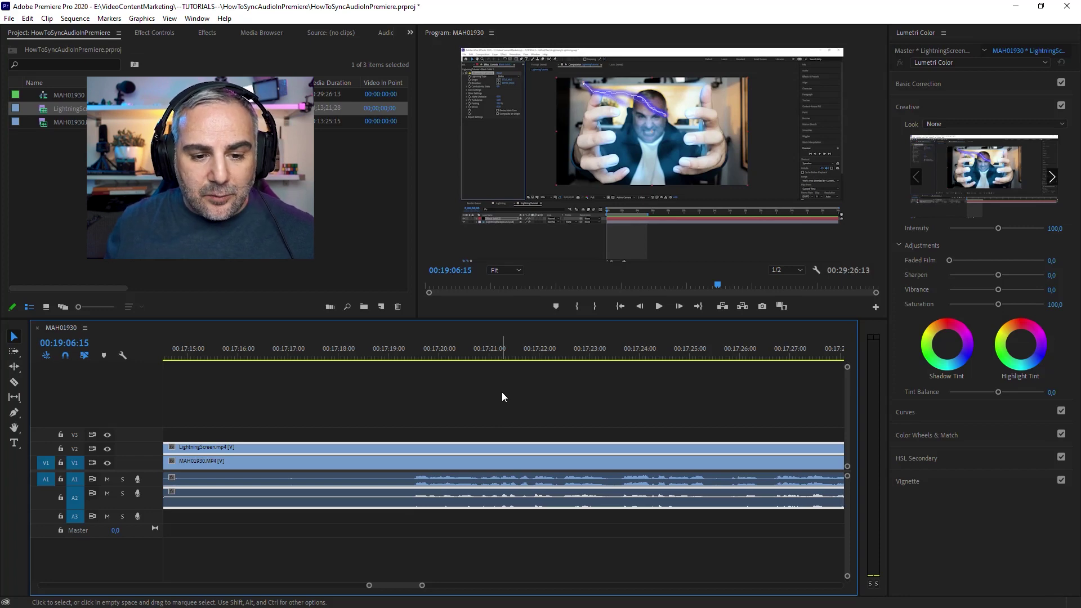
{"action": "scroll", "coordinate": [419, 497], "scroll_direction": "up", "scroll_amount": 4}
{"action": "scroll", "coordinate": [414, 372], "scroll_direction": "up", "scroll_amount": 2}
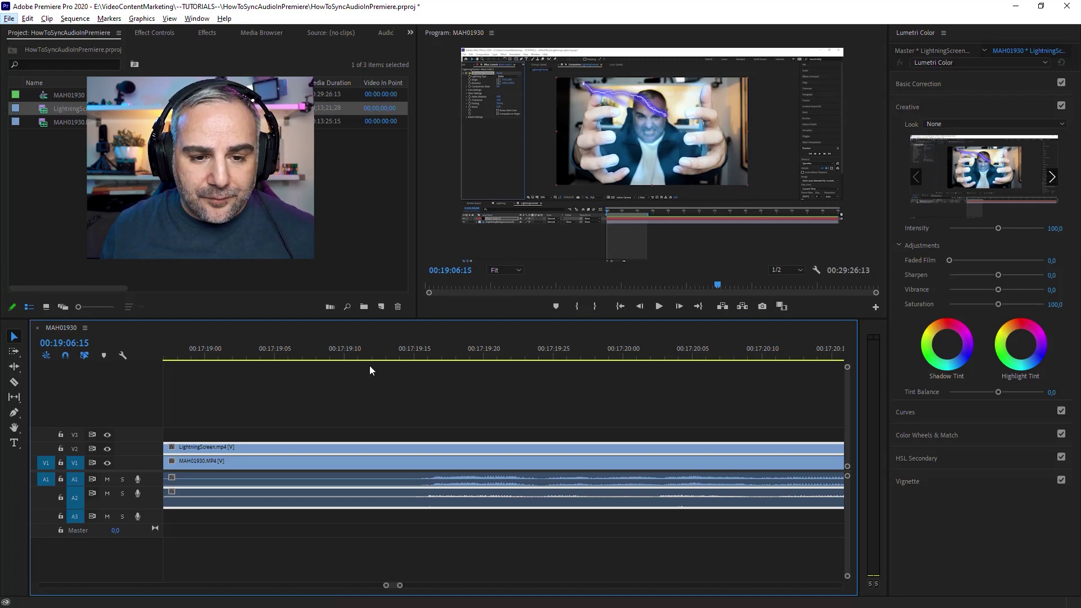
- Turn on Show Audio Time Units for the timeline ruler, then zoom in and out
{"action": "right_click", "coordinate": [430, 347]}
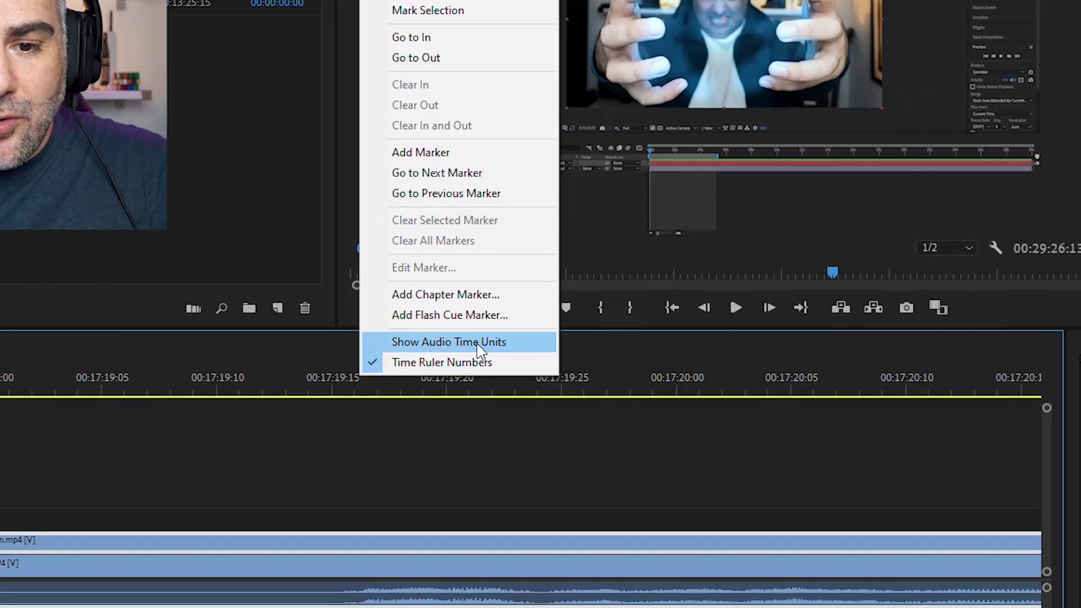
{"action": "left_click", "coordinate": [477, 345]}
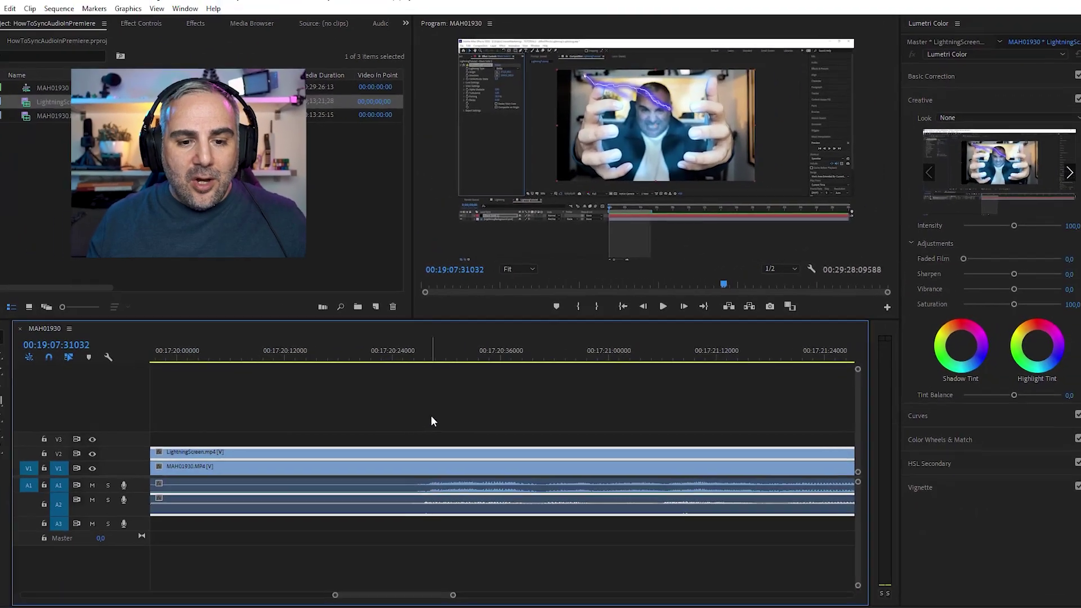
{"action": "scroll", "coordinate": [420, 397], "scroll_direction": "up", "scroll_amount": 3}
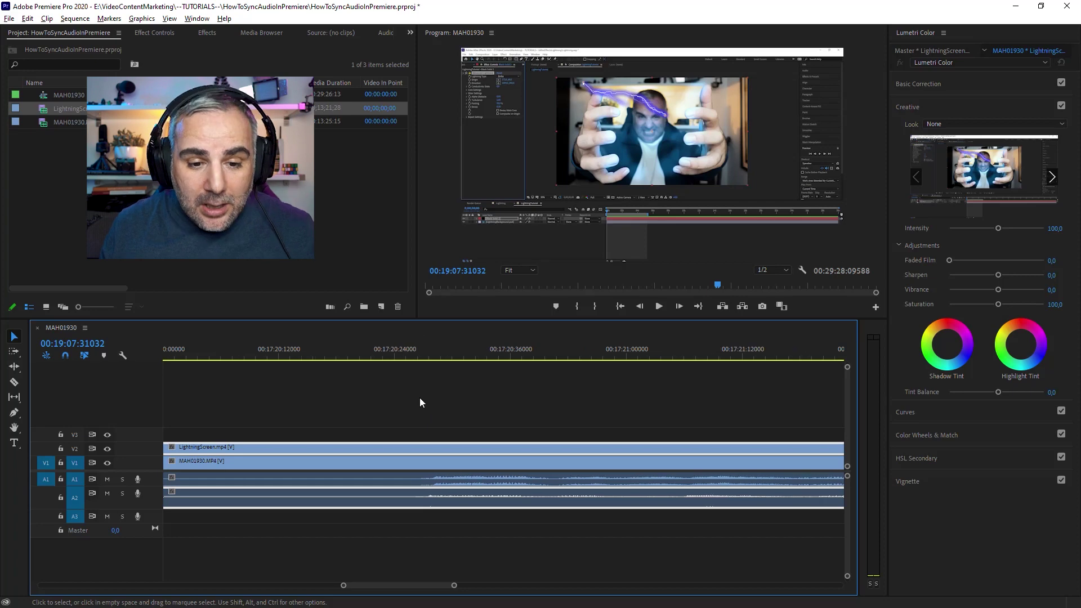
{"action": "scroll", "coordinate": [431, 422], "scroll_direction": "up", "scroll_amount": 6}
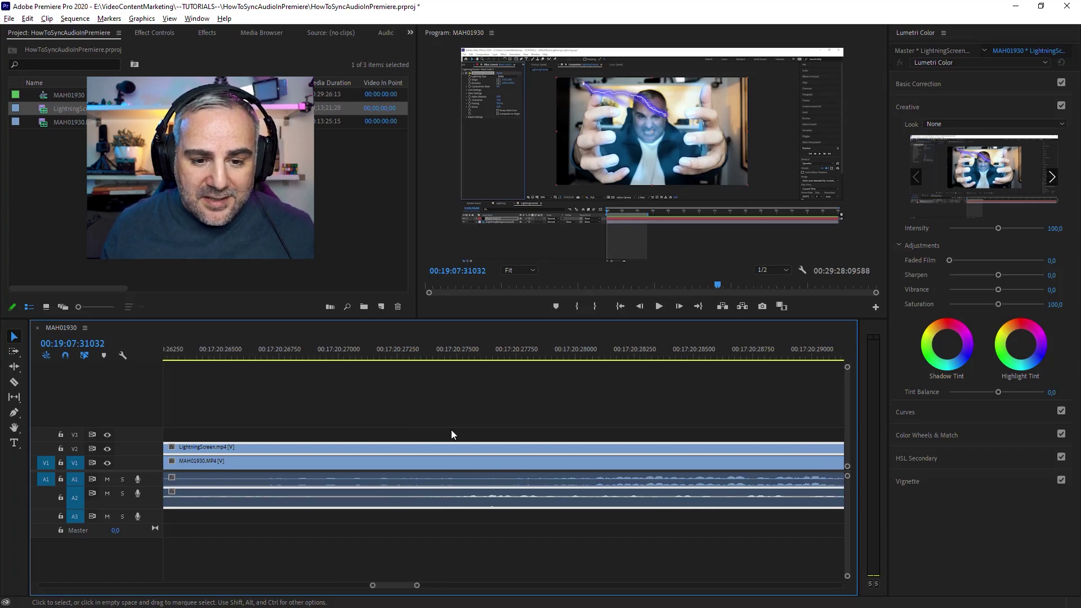
{"action": "scroll", "coordinate": [451, 430], "scroll_direction": "down", "scroll_amount": 5}
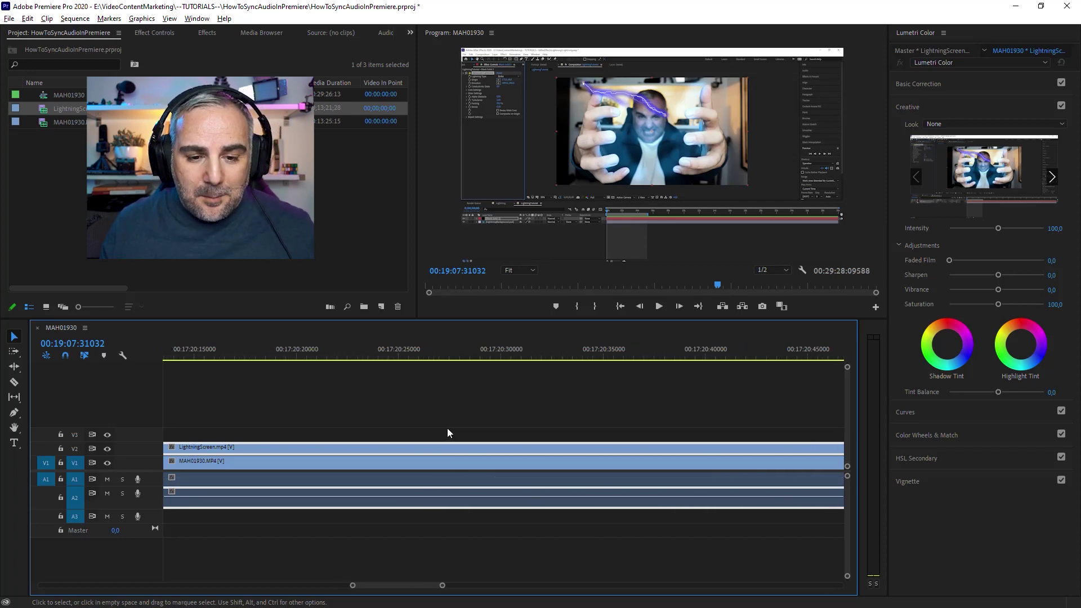
{"action": "scroll", "coordinate": [446, 432], "scroll_direction": "down", "scroll_amount": 3}
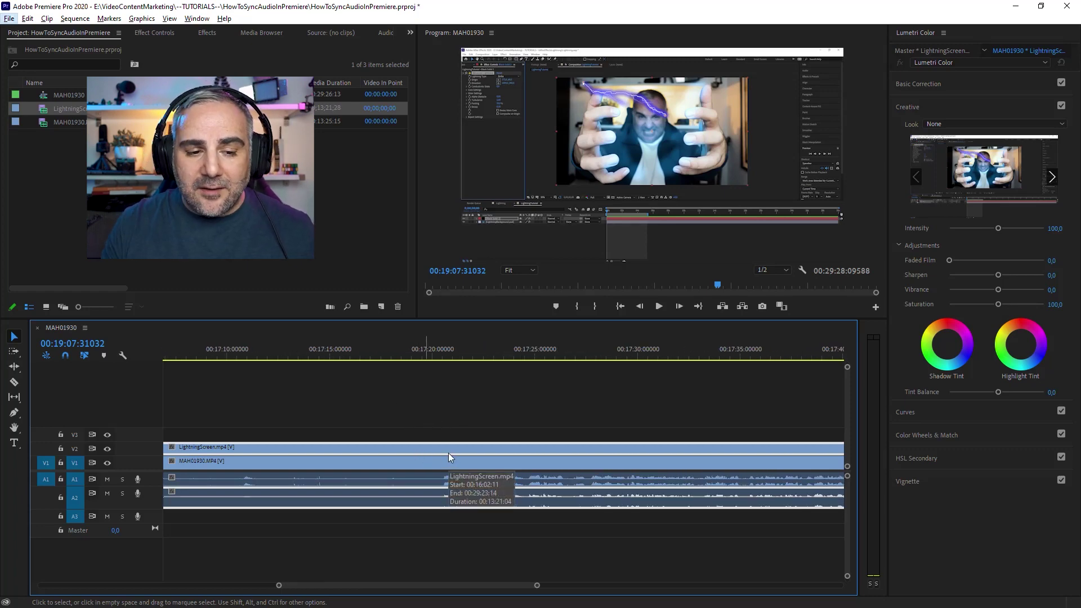
{"action": "left_click", "coordinate": [367, 425]}
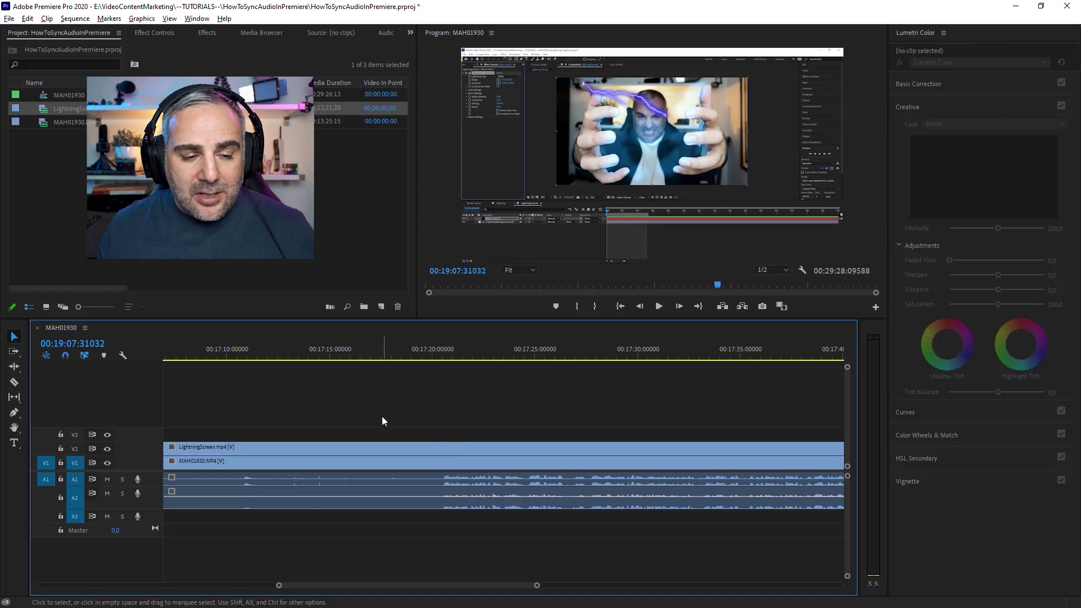
{"action": "scroll", "coordinate": [394, 419], "scroll_direction": "down", "scroll_amount": 2}
{"action": "left_click", "coordinate": [397, 452]}
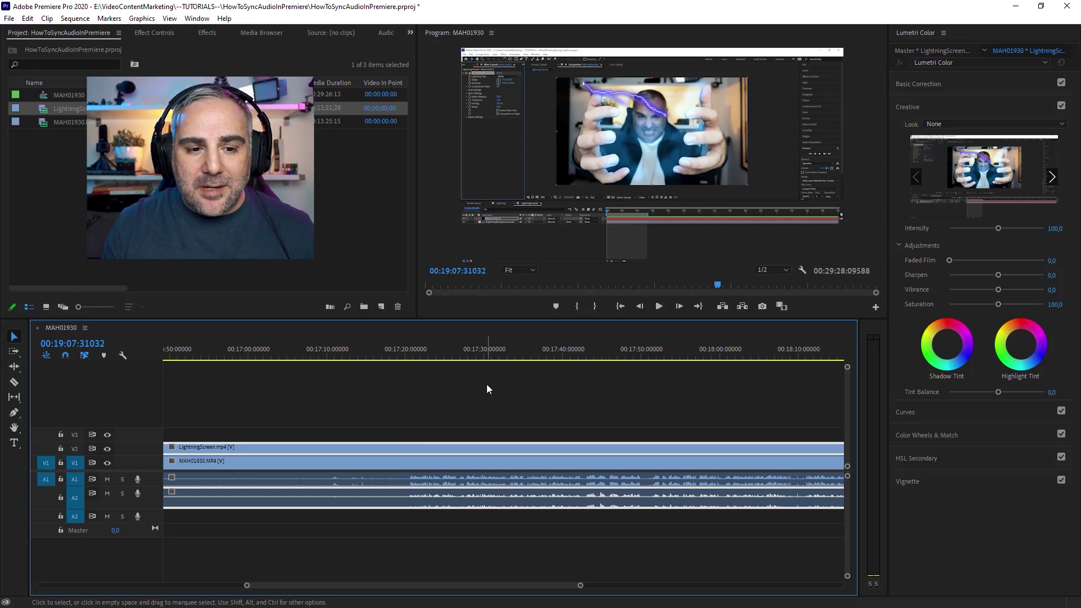
{"action": "scroll", "coordinate": [418, 440], "scroll_direction": "up", "scroll_amount": 3}
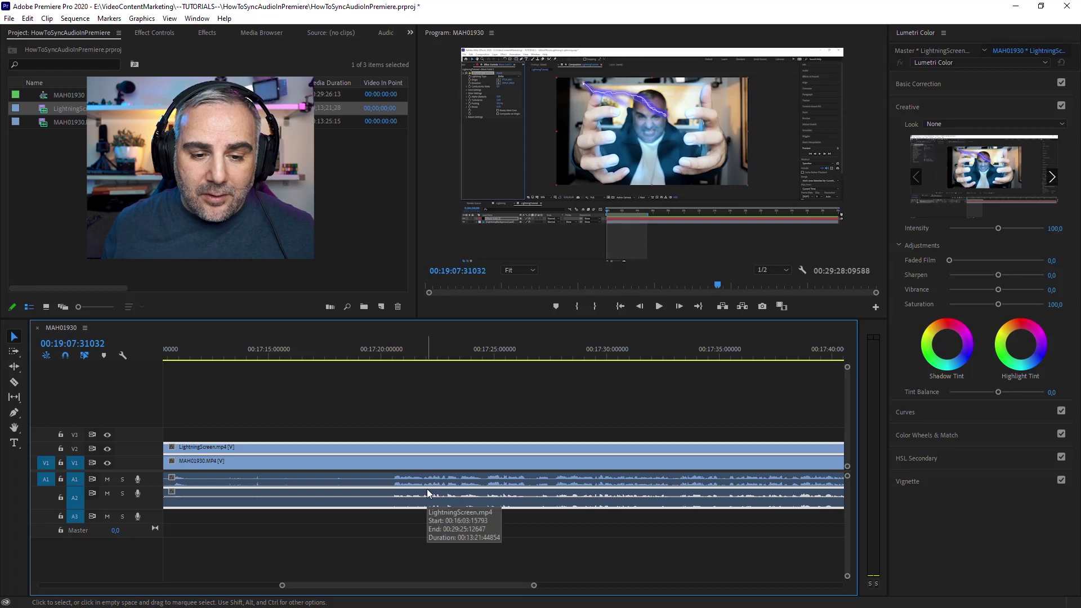
{"action": "scroll", "coordinate": [343, 409], "scroll_direction": "down", "scroll_amount": 2}
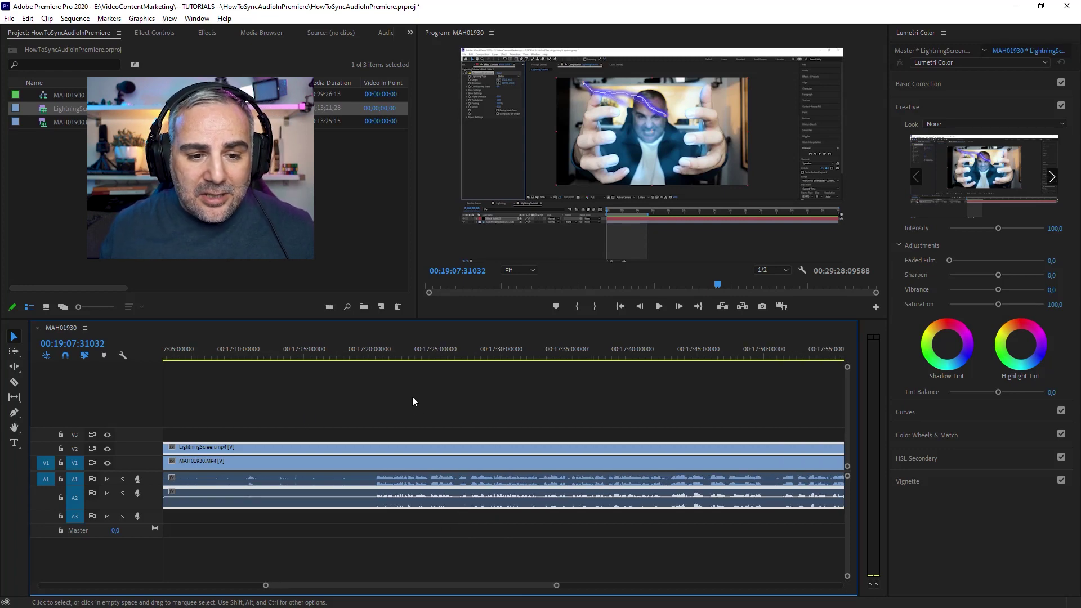
{"action": "right_click", "coordinate": [408, 449]}
- Select the A2 audio on its own, try moving it and lowering its volume, then undo
{"action": "left_click", "coordinate": [445, 214]}
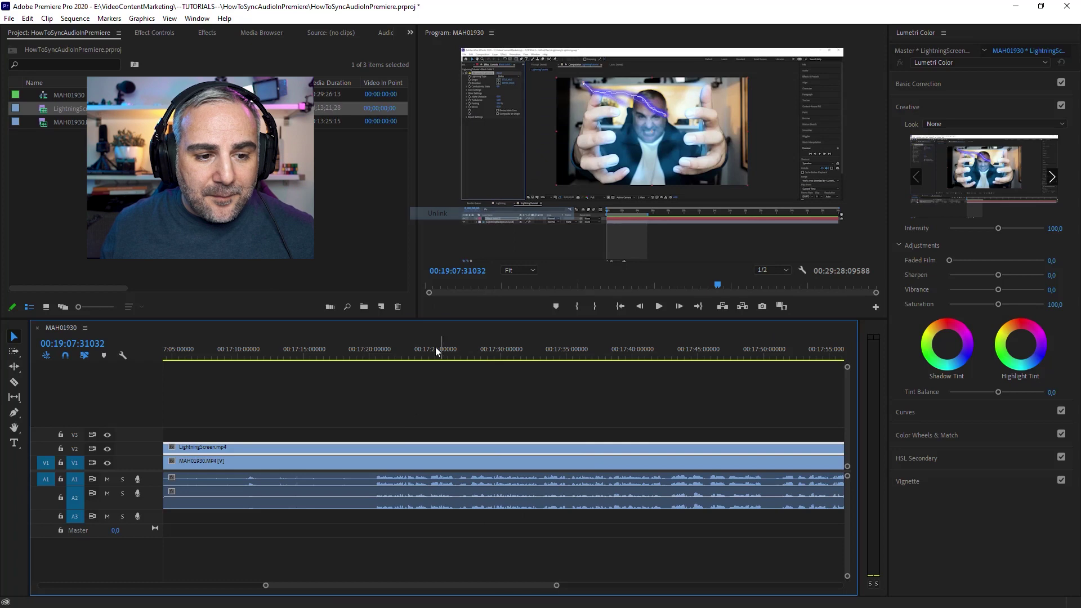
{"action": "left_click", "coordinate": [471, 398]}
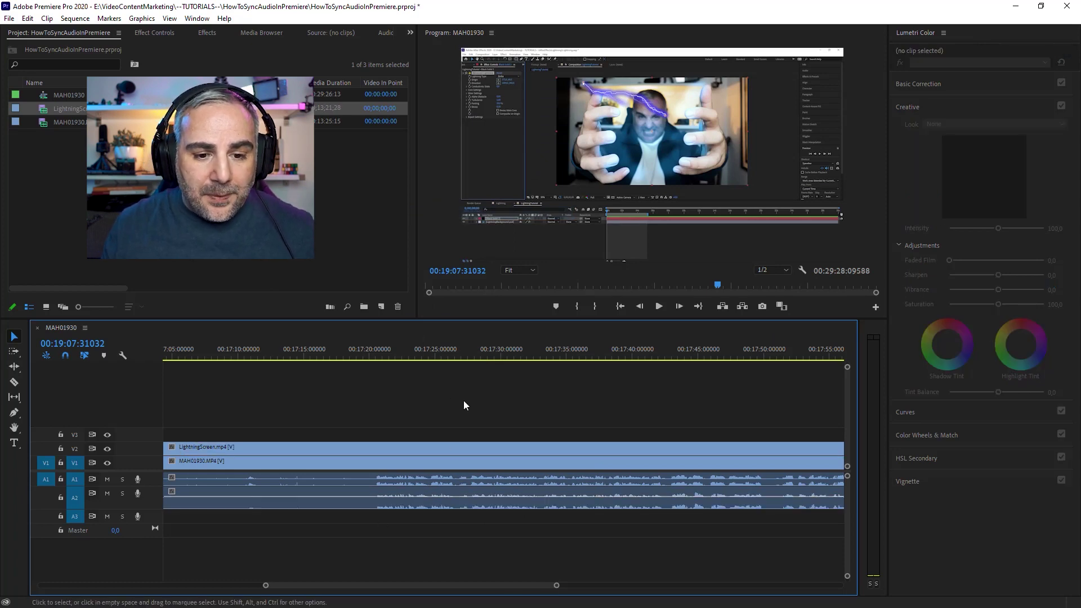
{"action": "left_click", "coordinate": [423, 450]}
{"action": "left_click", "coordinate": [405, 405]}
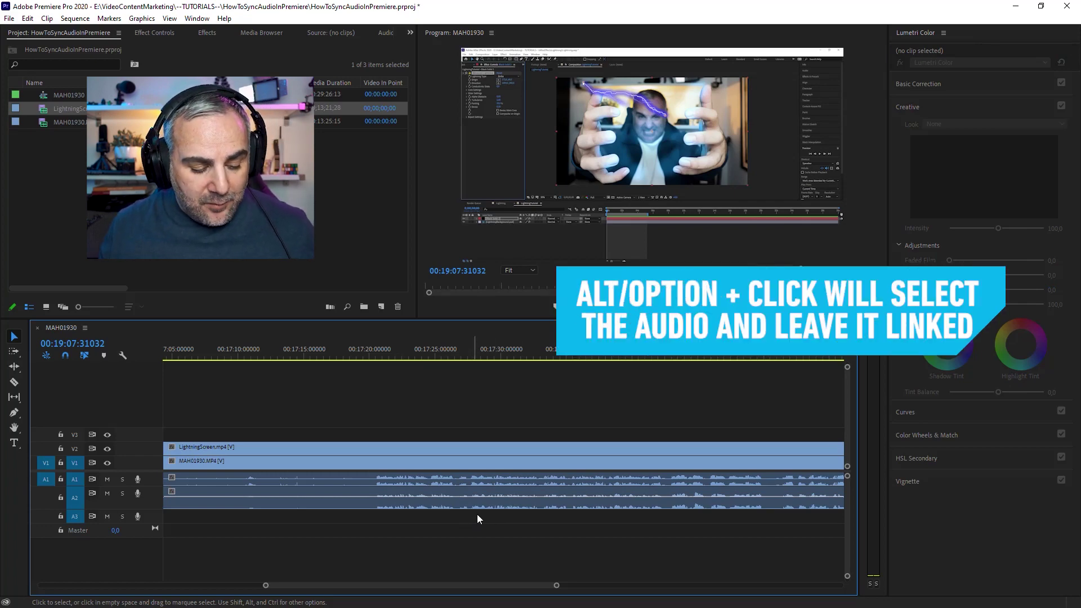
{"action": "left_click", "coordinate": [459, 503], "text": "alt"}
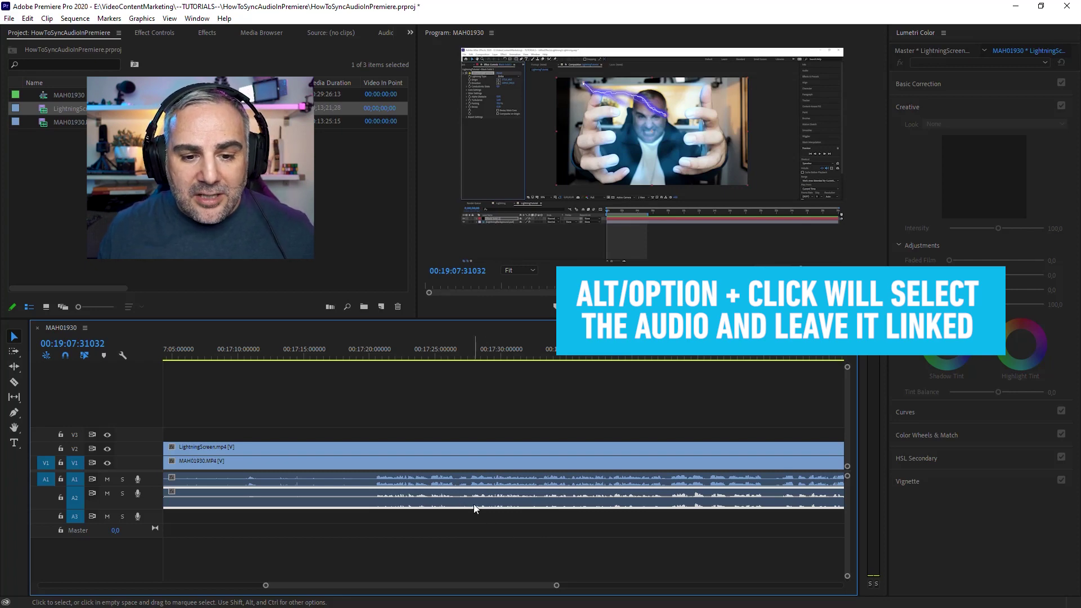
{"action": "left_click_drag", "start_coordinate": [474, 504], "coordinate": [675, 497]}
{"action": "left_click_drag", "start_coordinate": [598, 501], "coordinate": [599, 496]}
{"action": "key", "text": "ctrl+z"}
{"action": "key", "text": "ctrl+z"}
- Select the LightningScreen clip on V2
{"action": "left_click", "coordinate": [744, 511]}
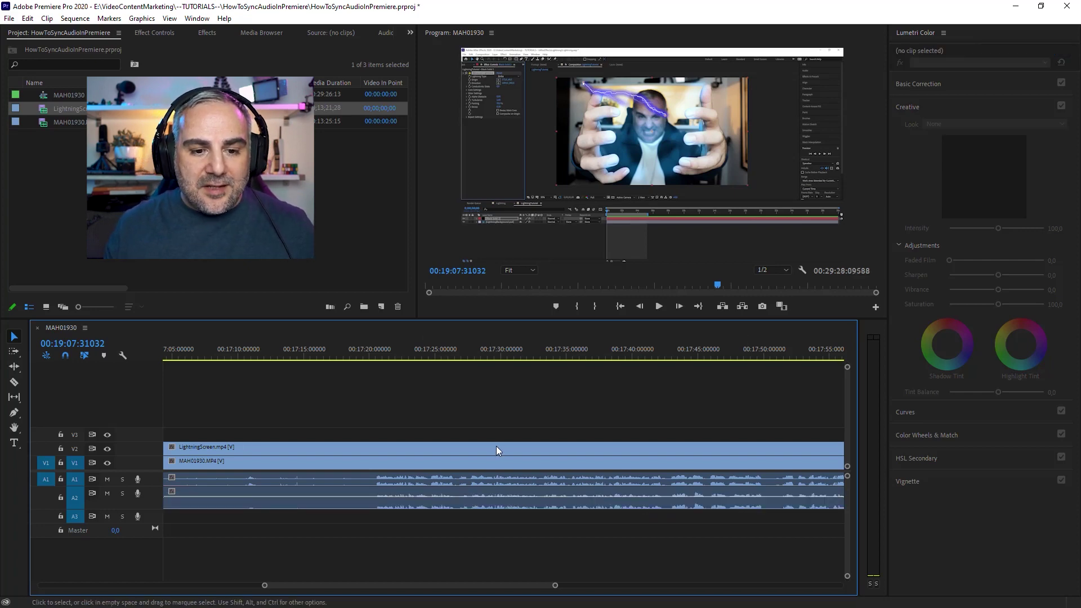
{"action": "left_click", "coordinate": [452, 450]}
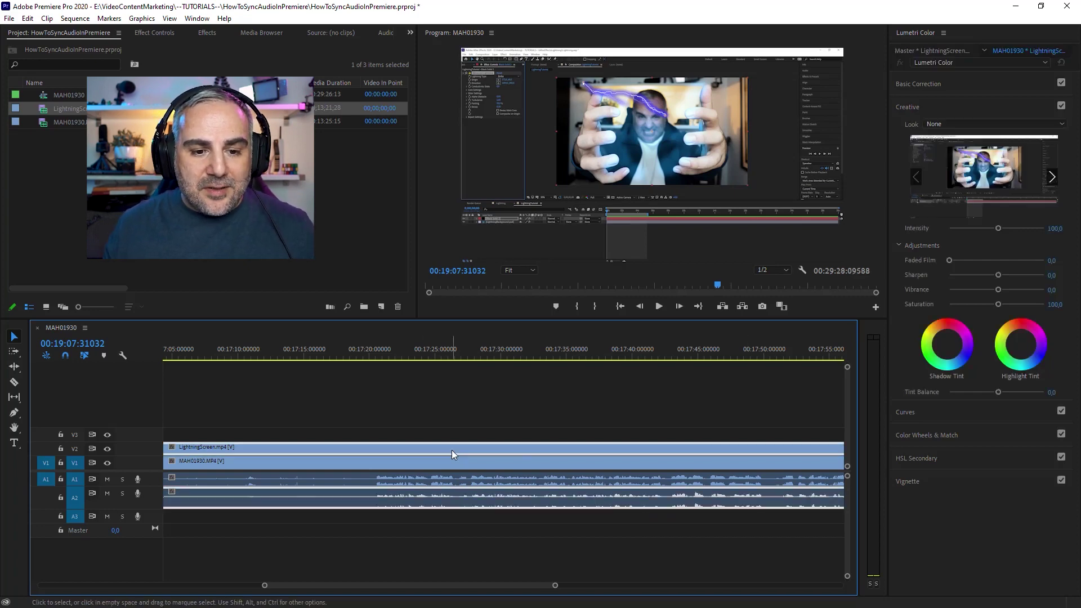
{"action": "left_click", "coordinate": [408, 424]}
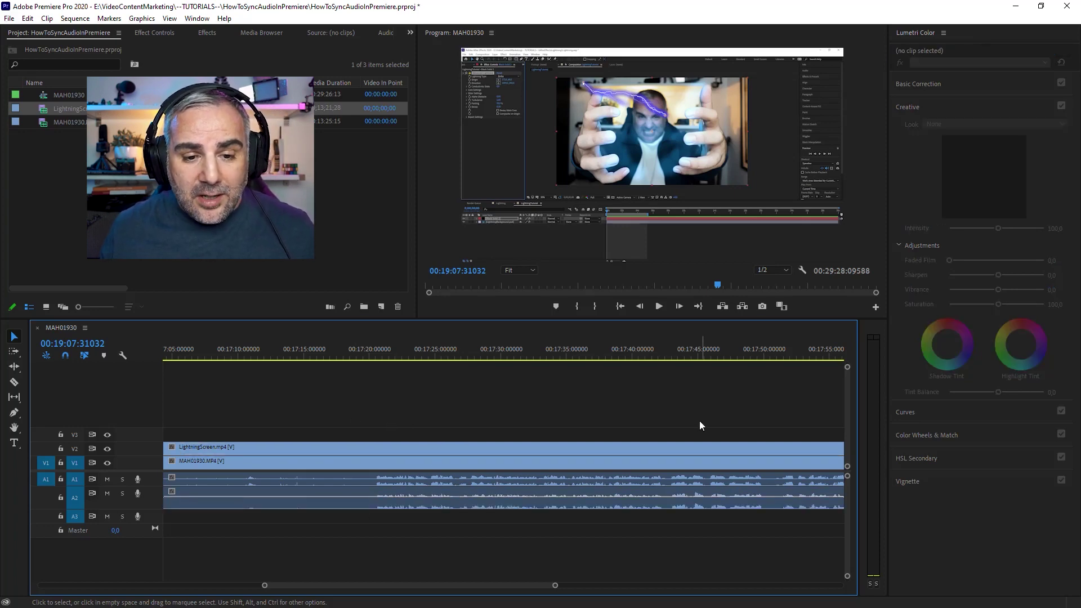
{"action": "left_click", "coordinate": [373, 444]}
- Play the sequence while toggling mute on A1 and A2 to compare the two audio tracks
{"action": "right_click", "coordinate": [439, 451]}
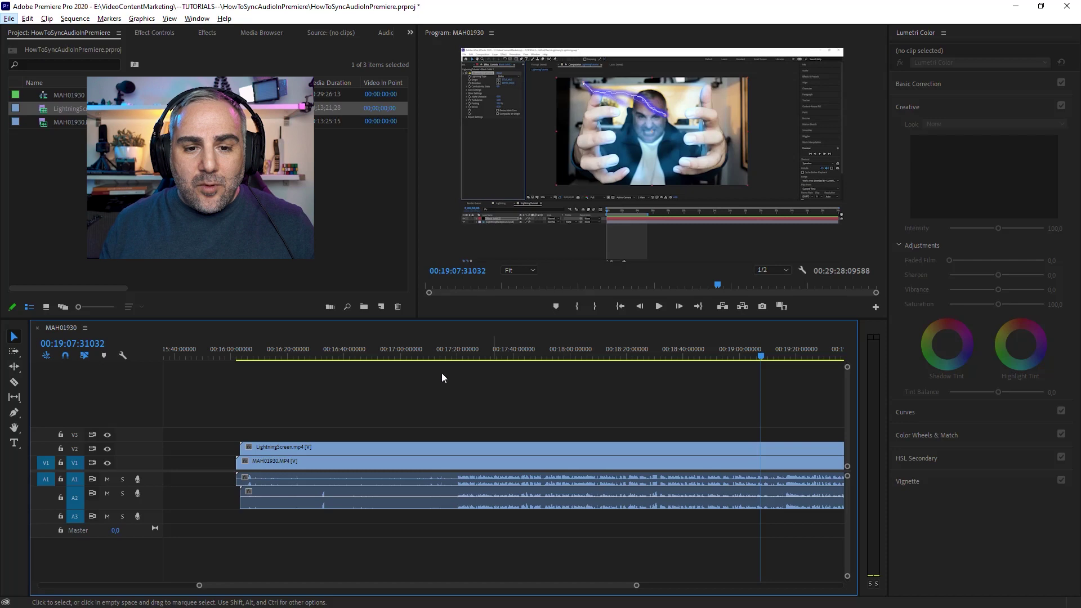
{"action": "left_click", "coordinate": [494, 351]}
{"action": "key", "text": "space"}
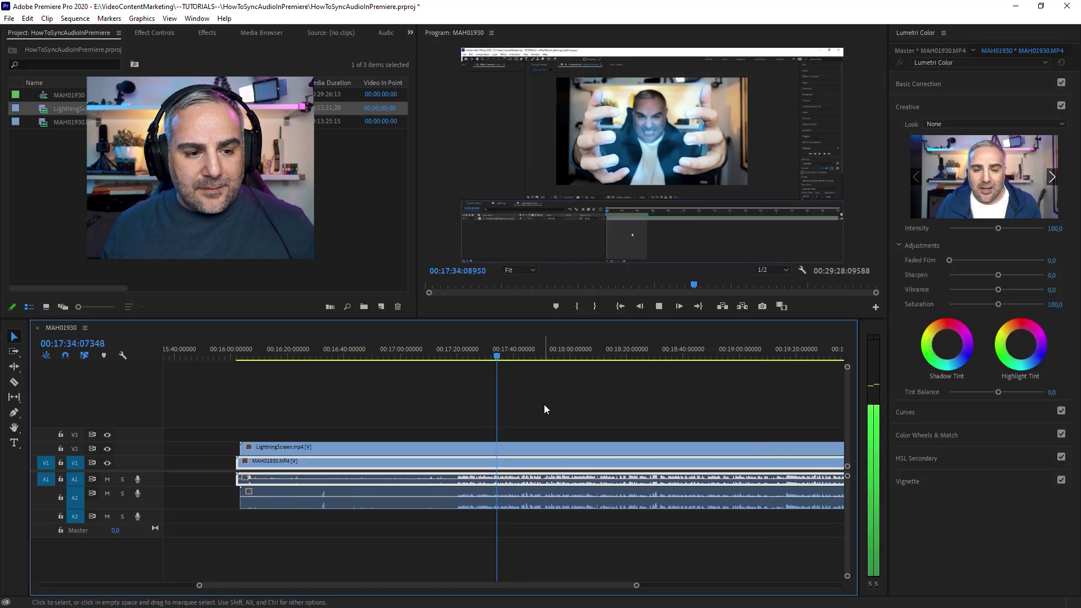
{"action": "left_click", "coordinate": [107, 479]}
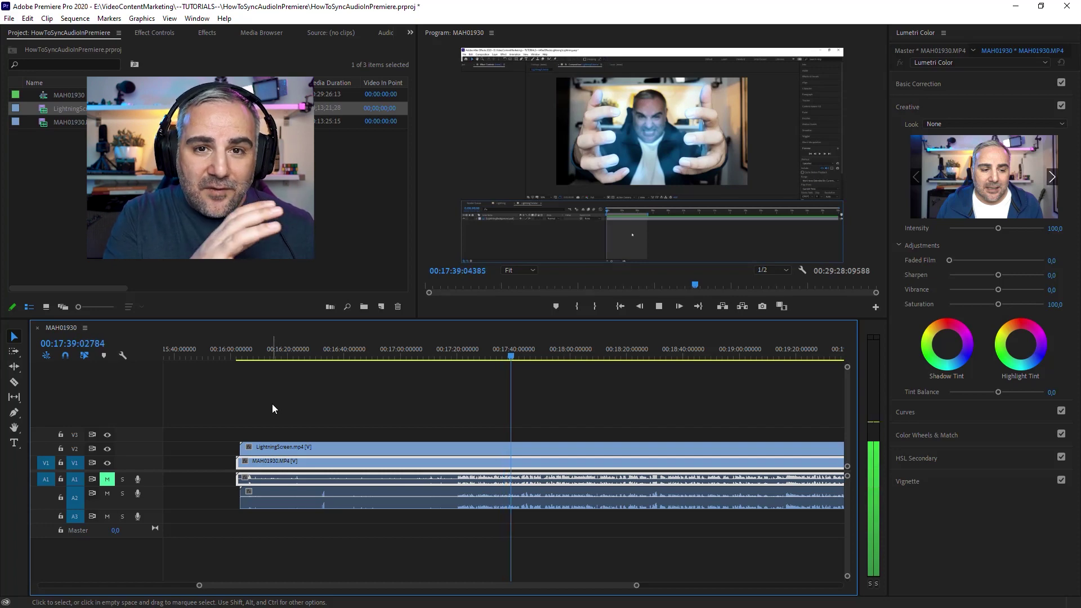
{"action": "key", "text": "space"}
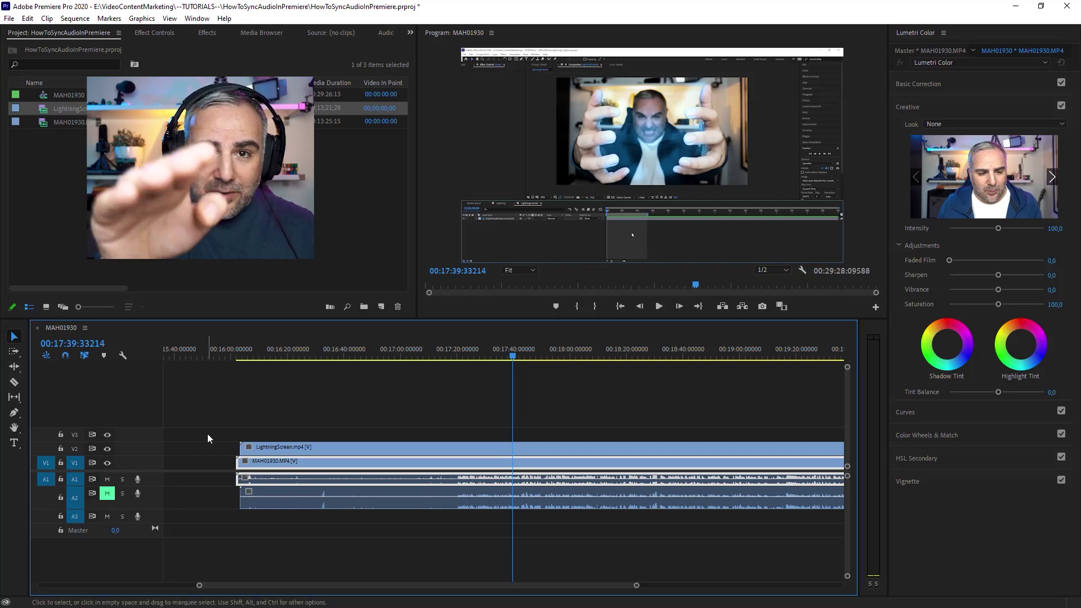
{"action": "key", "text": "space"}
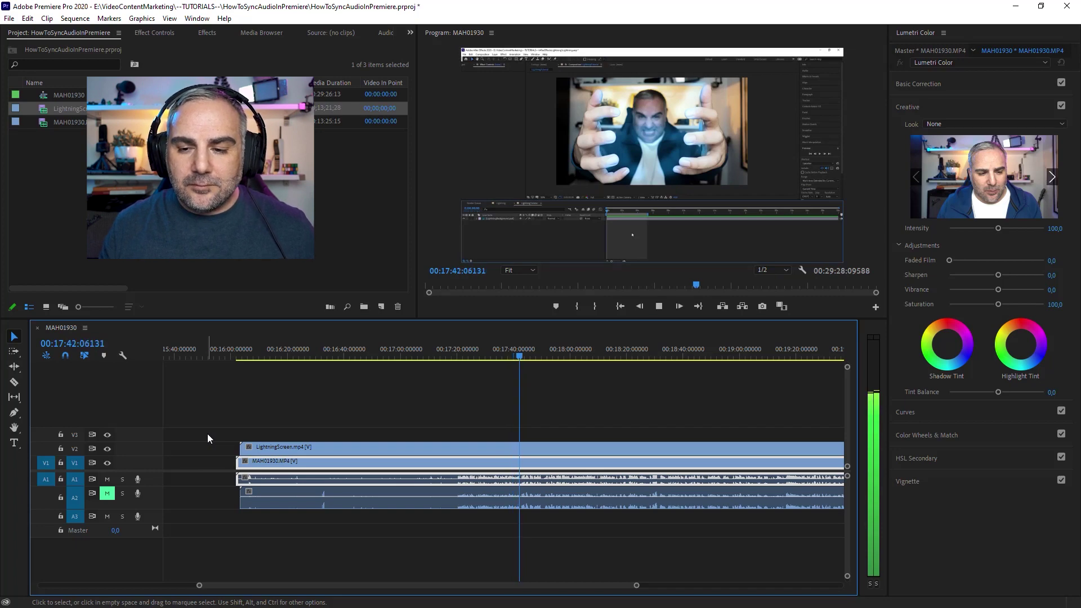
{"action": "key", "text": "space"}
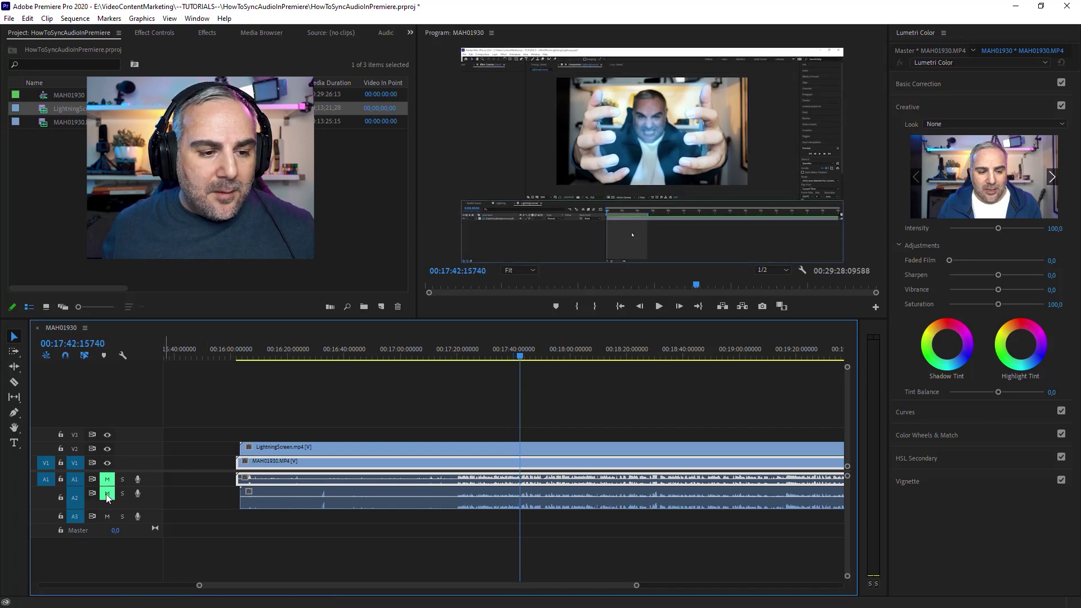
{"action": "left_click", "coordinate": [107, 479]}
{"action": "left_click", "coordinate": [107, 493]}
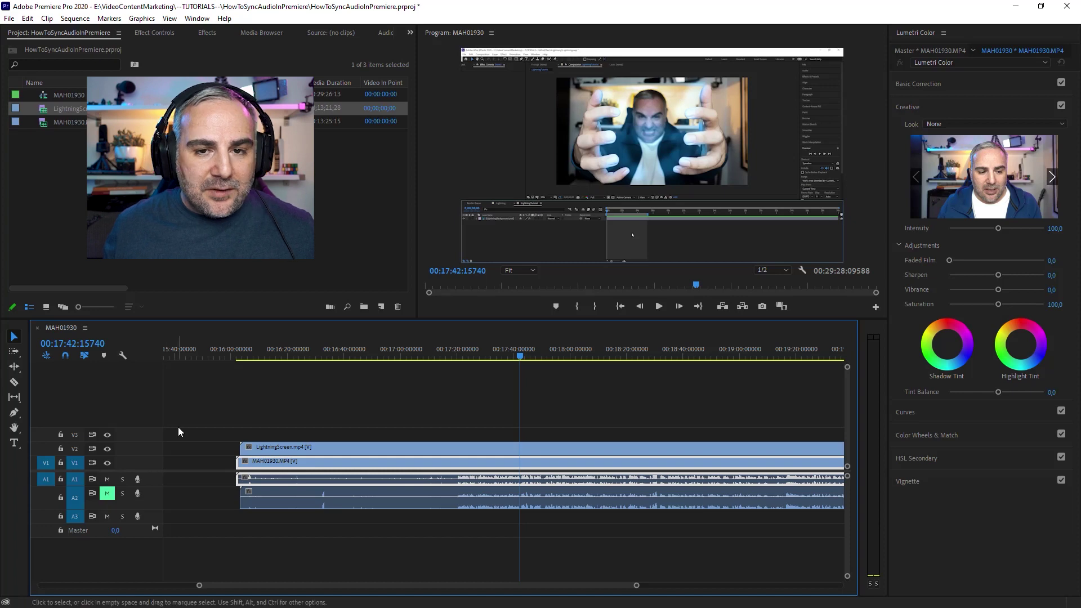
- Delete the camera audio clip on A1, unmute A2, and play the result
{"action": "left_click", "coordinate": [343, 403]}
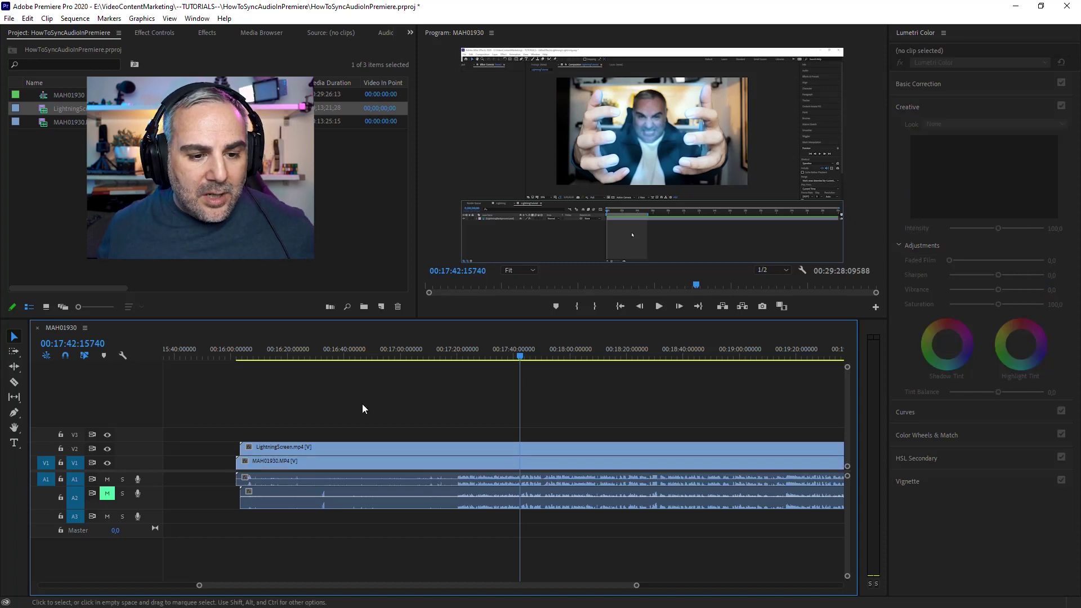
{"action": "left_click", "coordinate": [457, 481], "text": "alt"}
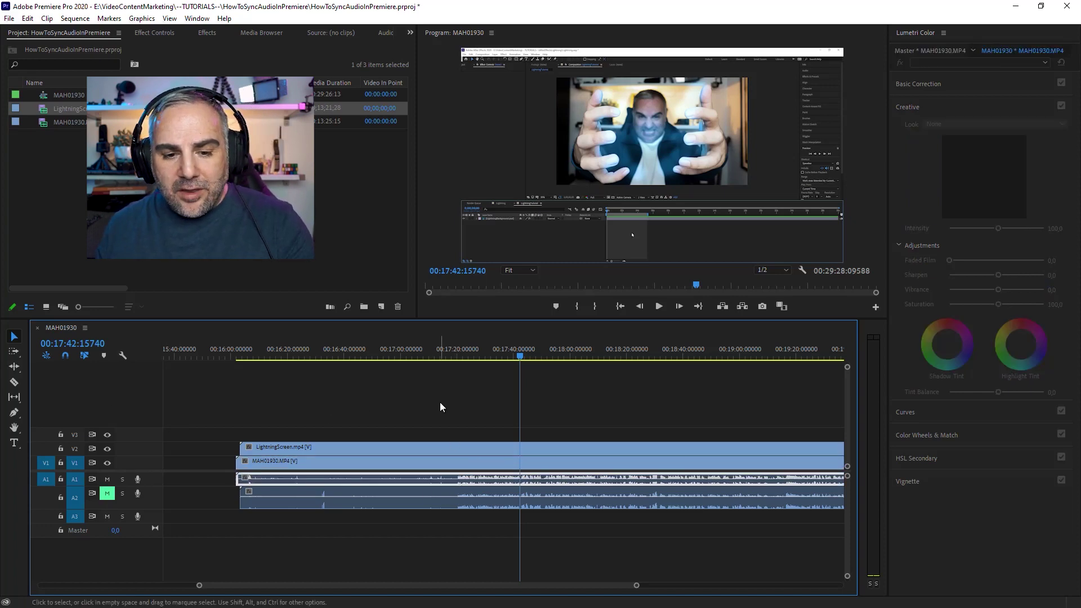
{"action": "key", "text": "Delete"}
{"action": "left_click", "coordinate": [107, 493]}
{"action": "key", "text": "space"}
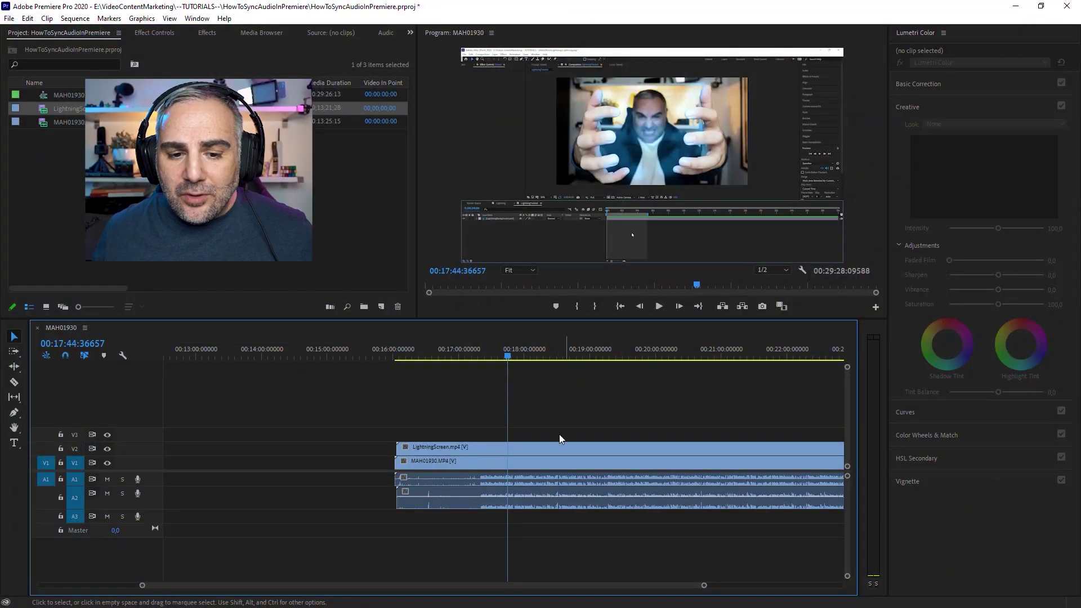
- Synchronize all the timeline clips by Audio
{"action": "left_click_drag", "start_coordinate": [593, 404], "coordinate": [417, 544]}
{"action": "right_click", "coordinate": [563, 447]}
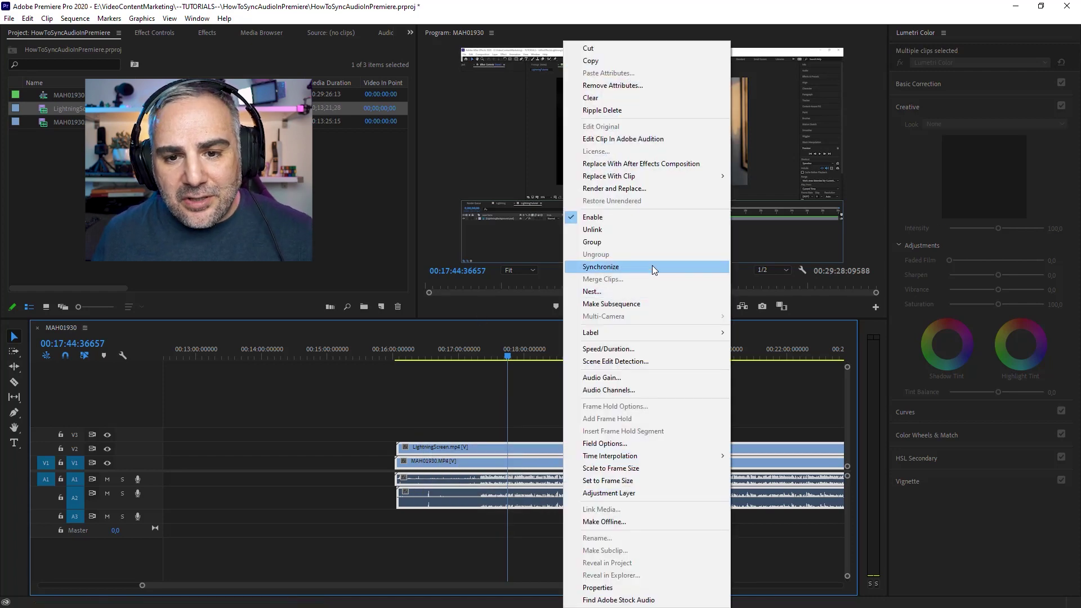
{"action": "left_click", "coordinate": [651, 266]}
{"action": "left_click_drag", "start_coordinate": [532, 243], "coordinate": [508, 246]}
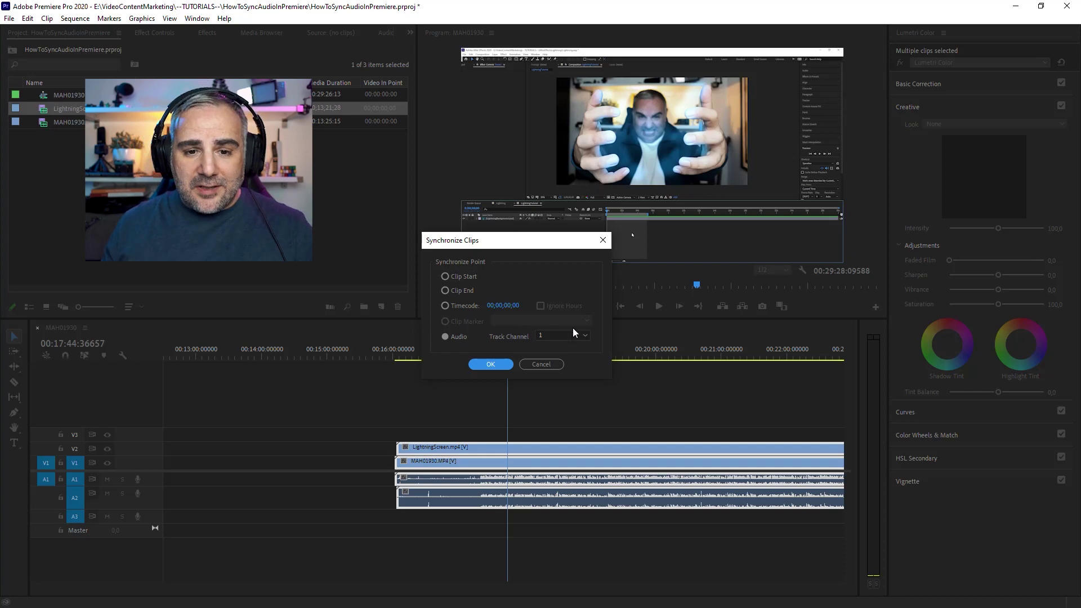
{"action": "left_click", "coordinate": [541, 364]}
- Shift the LightningScreen clip and fine-nudge it with Alt+Left/Right to match the camera audio
{"action": "left_click", "coordinate": [569, 394]}
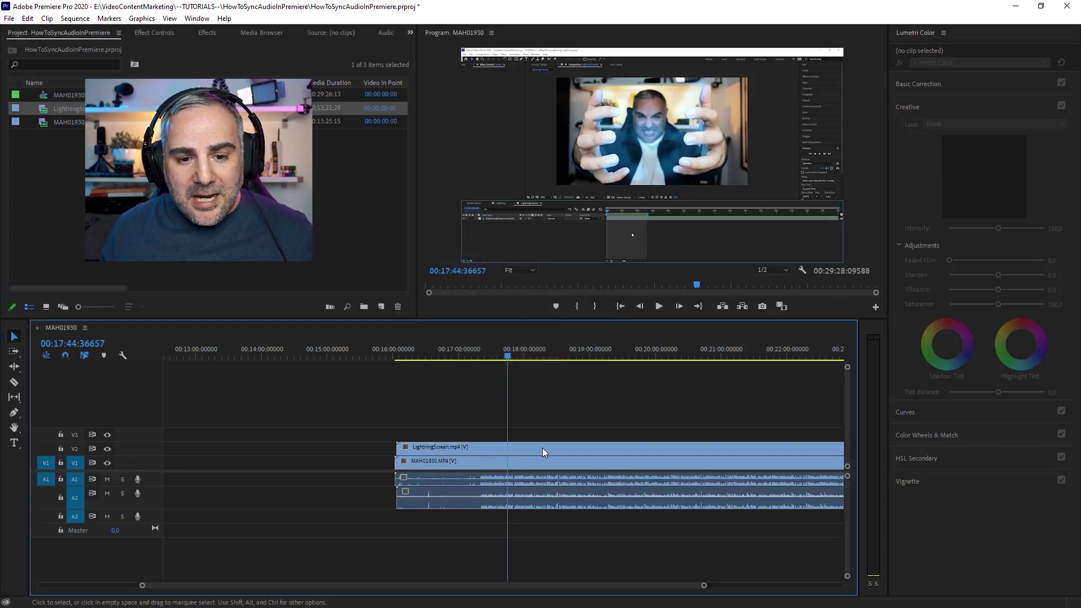
{"action": "left_click_drag", "start_coordinate": [542, 448], "coordinate": [520, 450]}
{"action": "scroll", "coordinate": [467, 436], "scroll_direction": "up", "scroll_amount": 3}
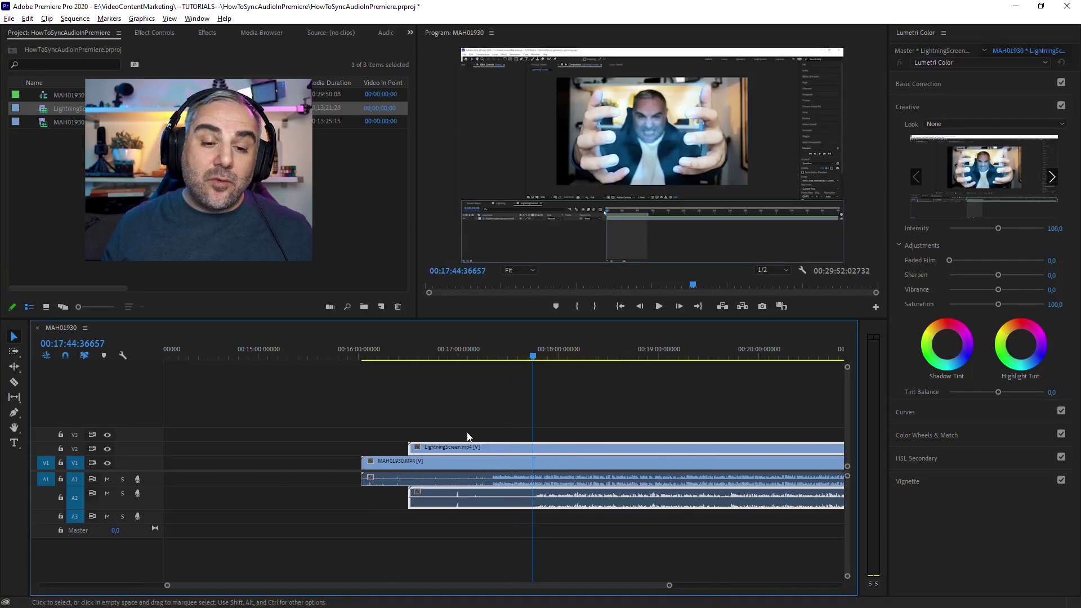
{"action": "scroll", "coordinate": [467, 436], "scroll_direction": "up", "scroll_amount": 2}
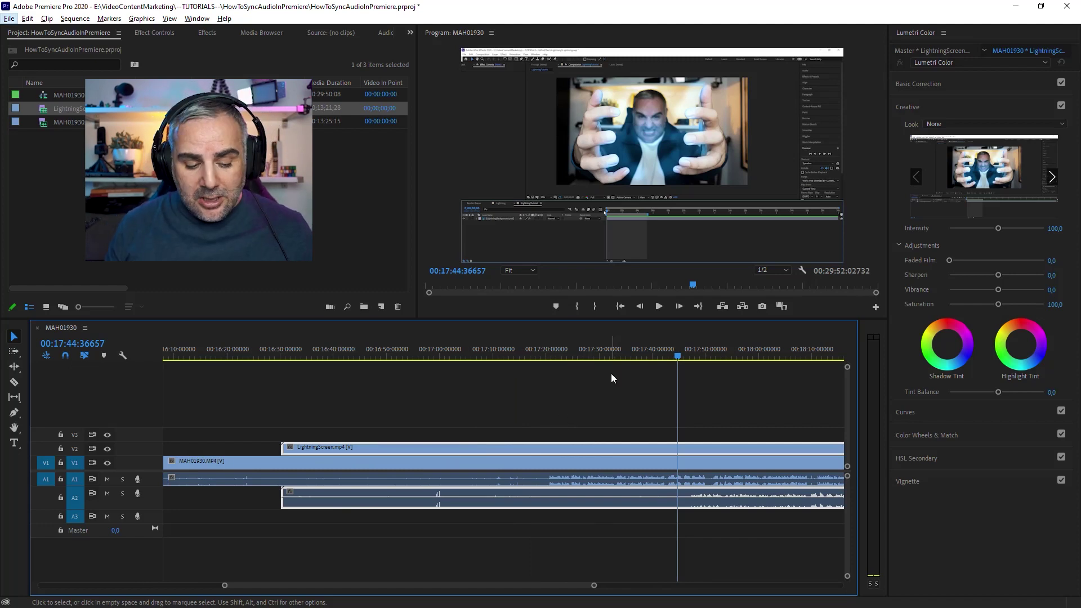
{"action": "key", "text": "alt+Left"}
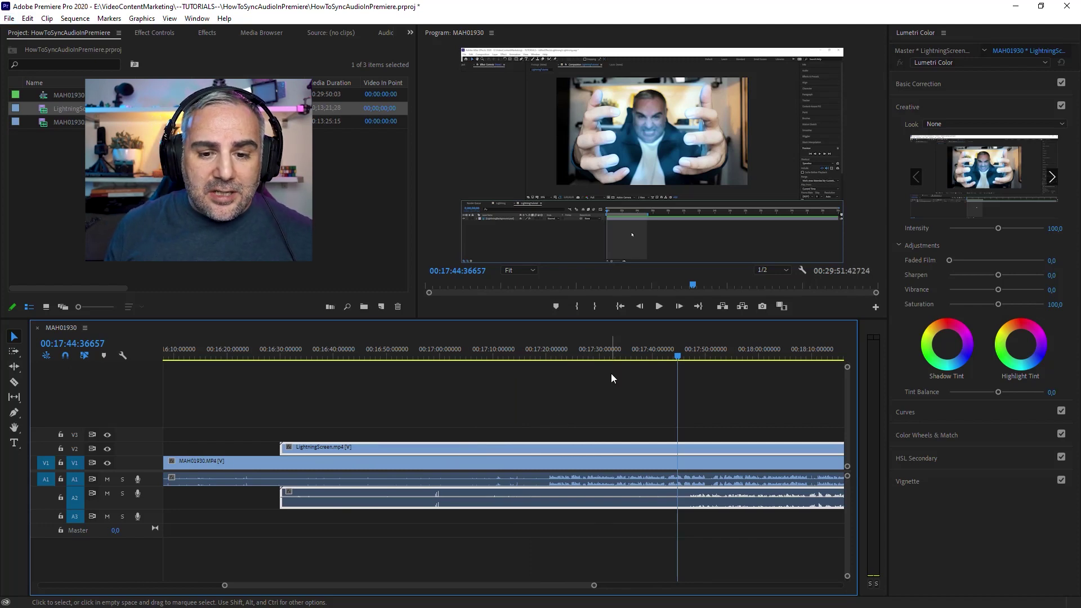
{"action": "key", "text": "alt+Right"}
{"action": "key", "text": "alt+Right"}
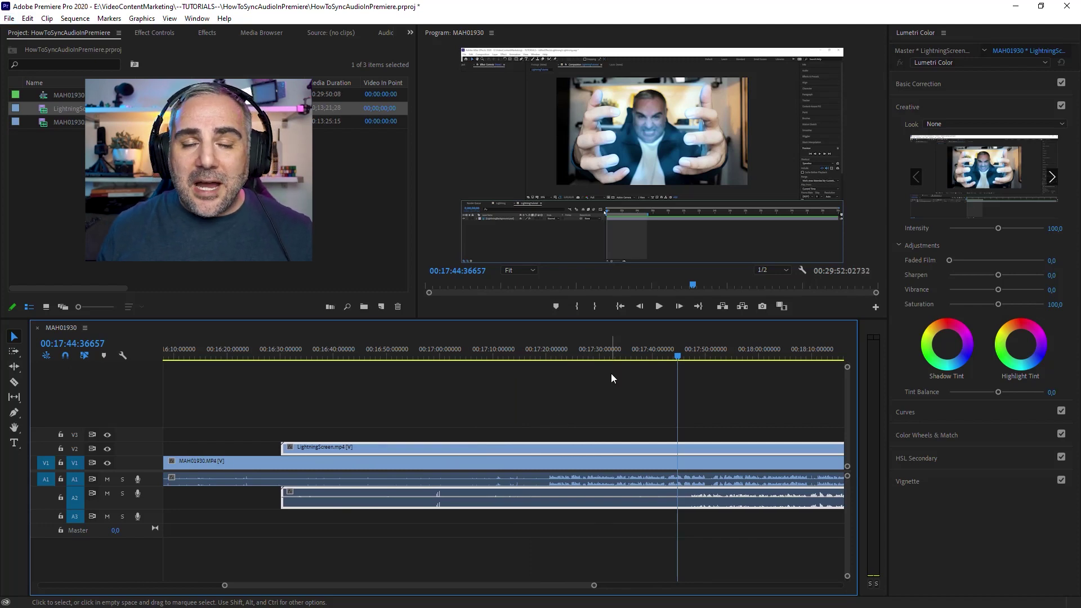
{"action": "key", "text": "alt+Right"}
{"action": "key", "text": "alt+Right"}
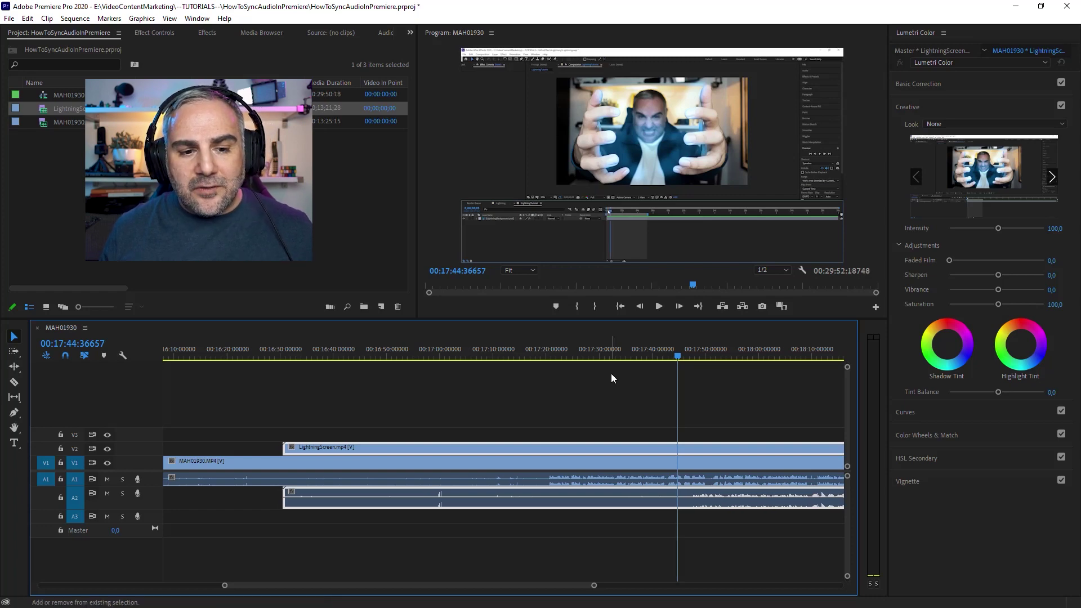
{"action": "key", "text": "alt+Left"}
{"action": "key", "text": "alt+Left"}
{"action": "key", "text": "alt+Left"}
{"action": "key", "text": "alt+Left"}
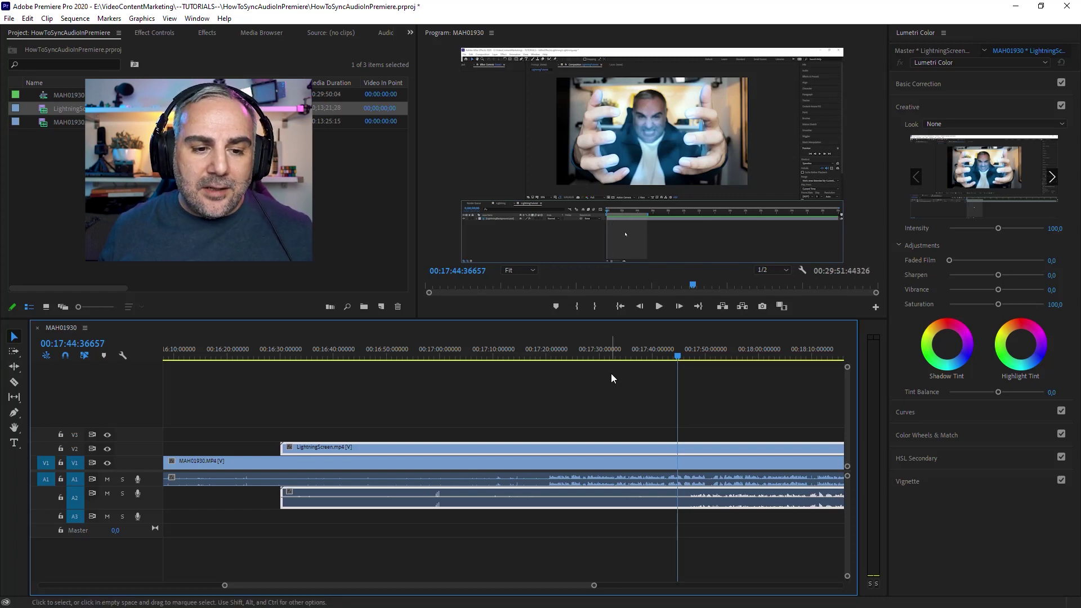
{"action": "key", "text": "alt+Right"}
{"action": "key", "text": "alt+Right"}
{"action": "key", "text": "alt+Right"}
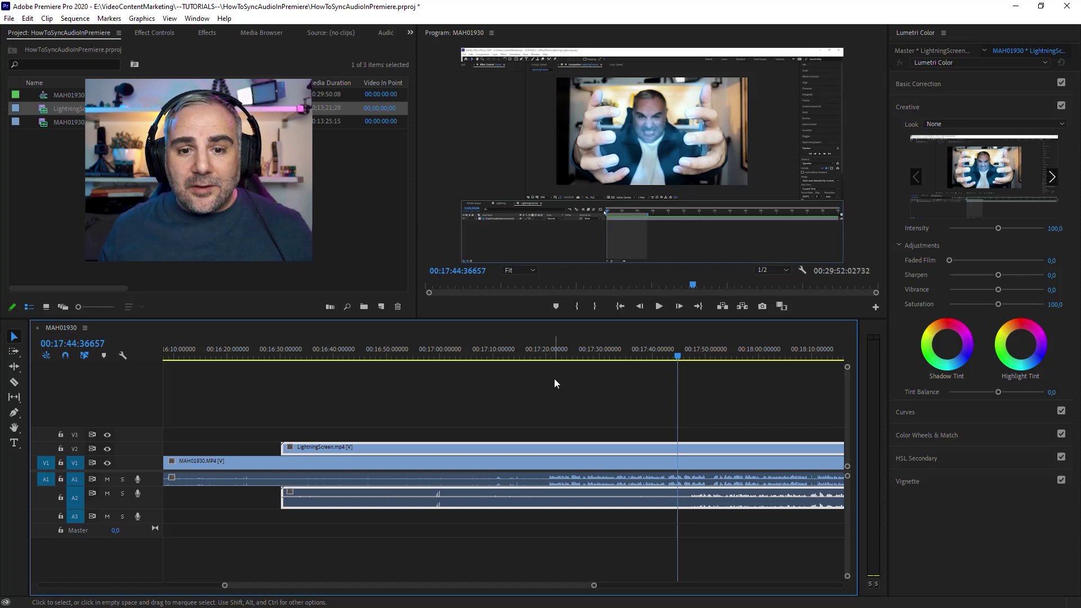
- Check the time ruler options without changing them, then reselect and deselect the LightningScreen clip
{"action": "right_click", "coordinate": [559, 352]}
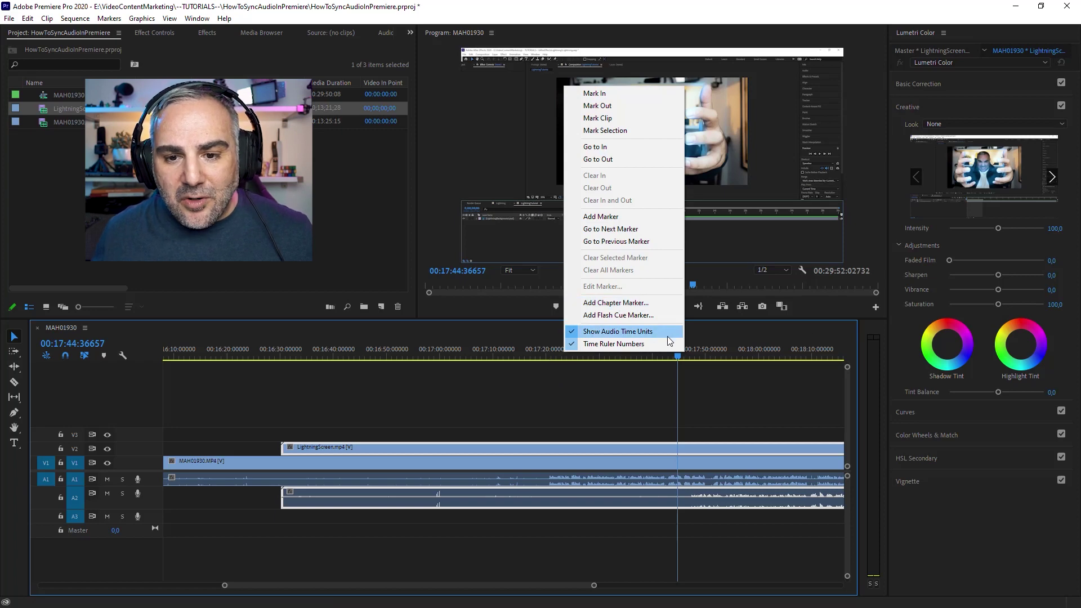
{"action": "left_click", "coordinate": [577, 407]}
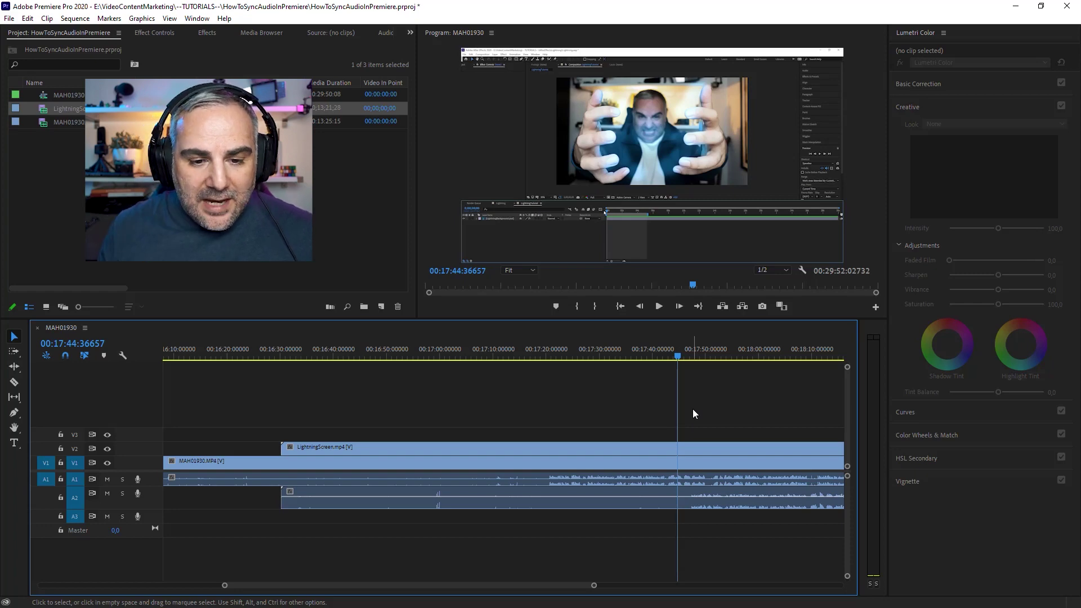
{"action": "left_click", "coordinate": [408, 447]}
{"action": "left_click", "coordinate": [390, 419]}
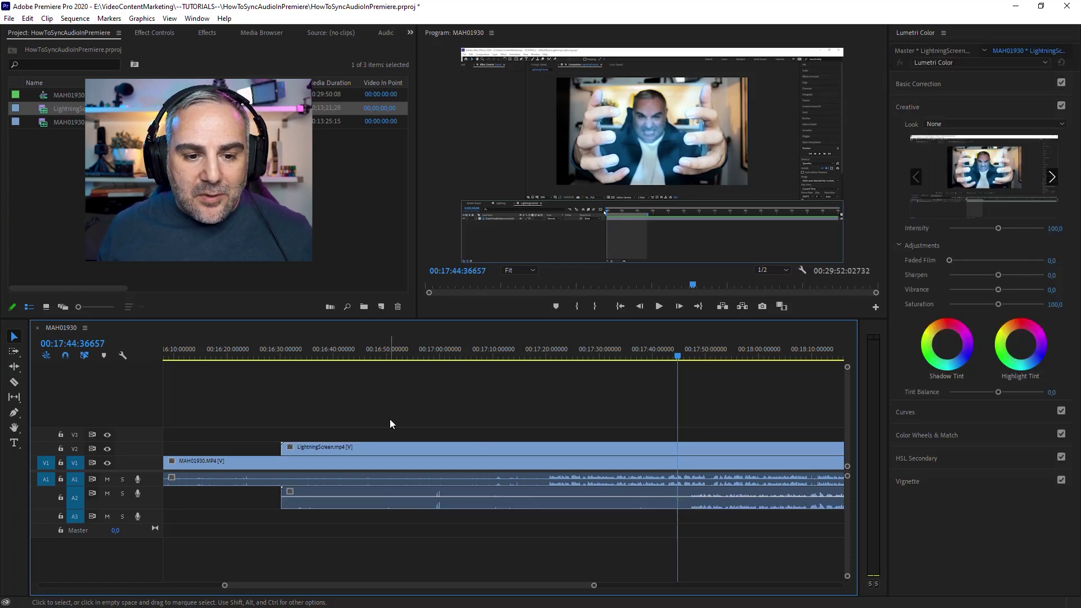
{"action": "left_click", "coordinate": [549, 488]}
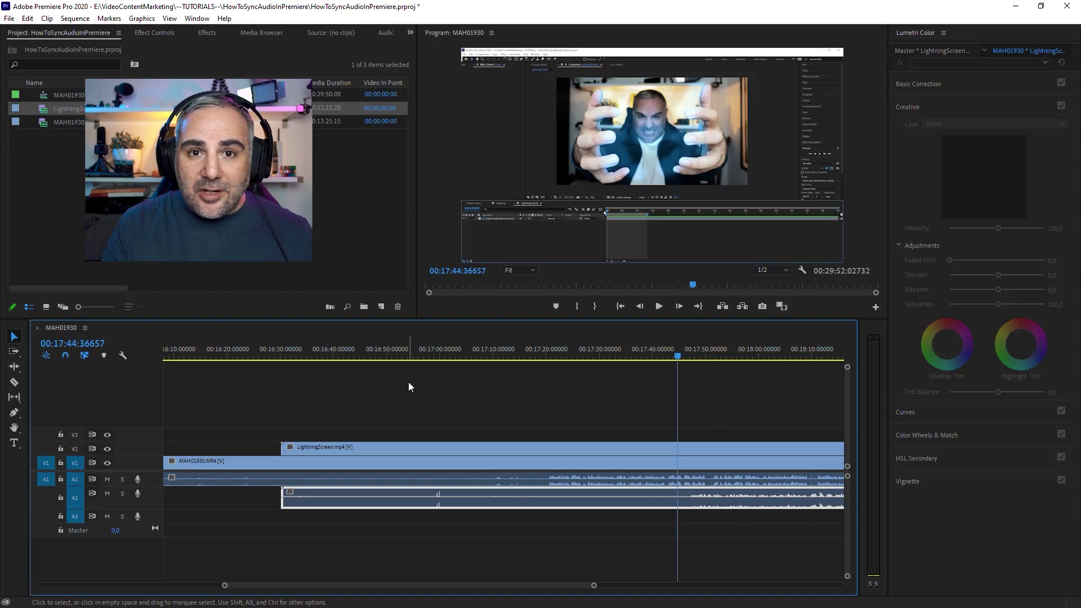